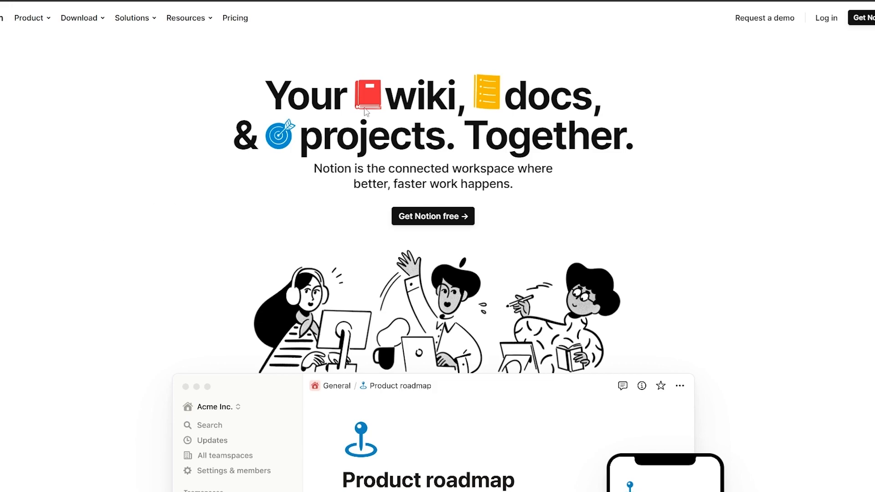
Step: Log in to Notion and create an empty page titled "Social Media Content Planner"
left_click(827, 19)
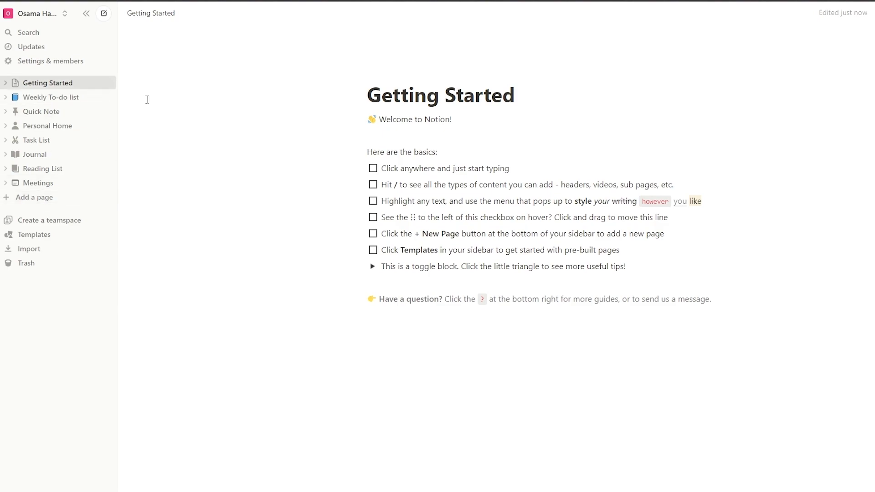
left_click(37, 206)
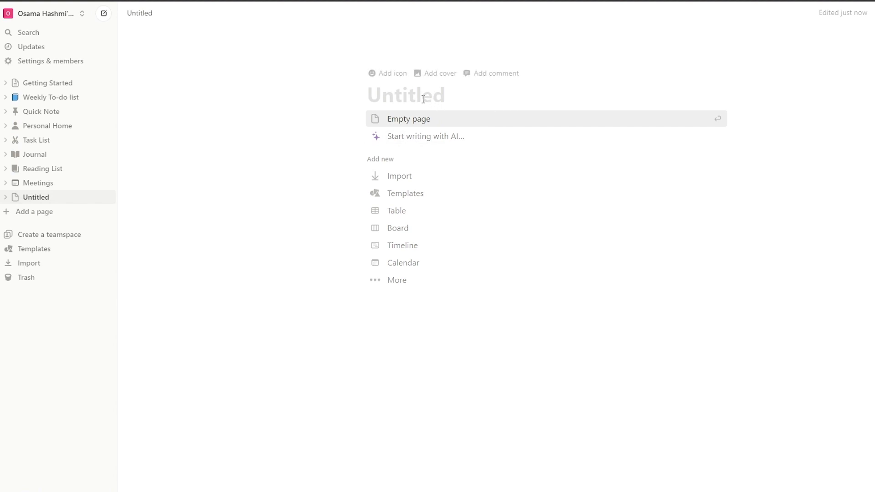
type("Social Media Content Planner")
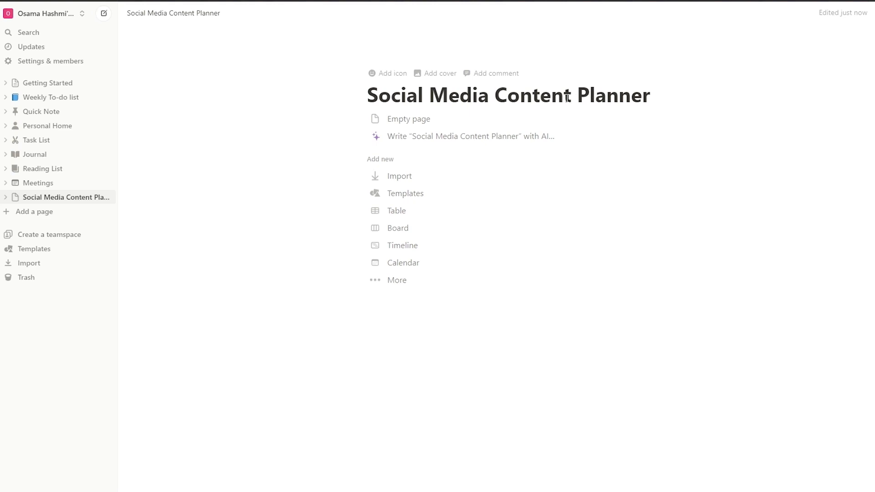
left_click(392, 120)
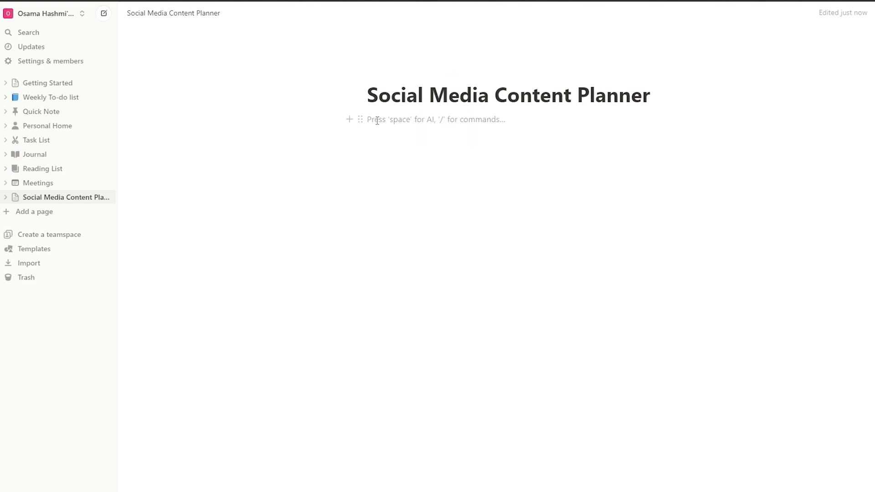
Step: Insert an inline database on the page and title it "Platforms"
type("/")
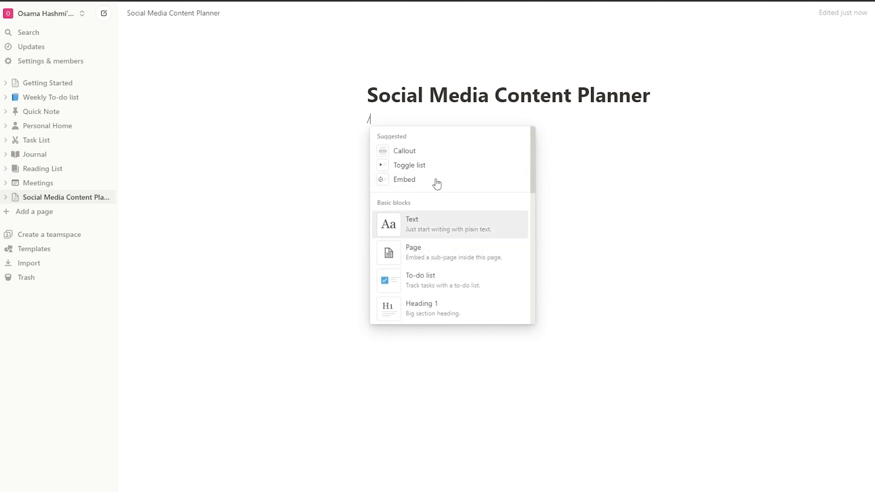
scroll(435, 163, "down", 10)
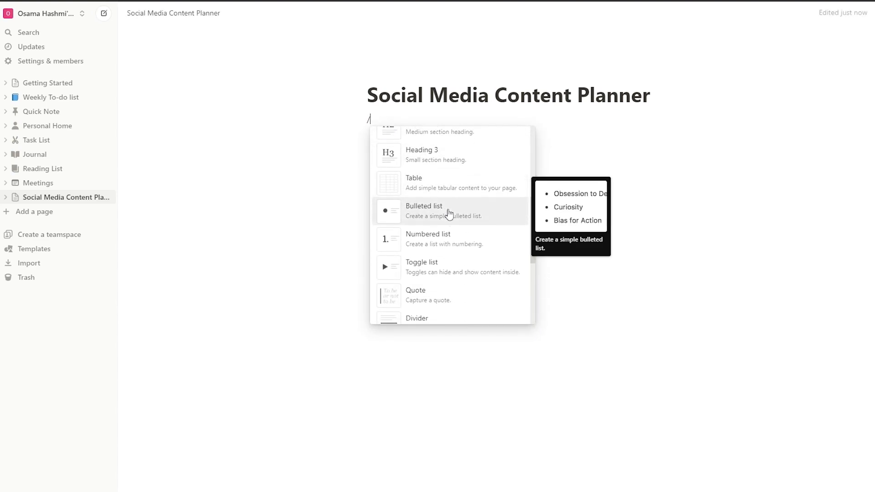
scroll(450, 215, "down", 8)
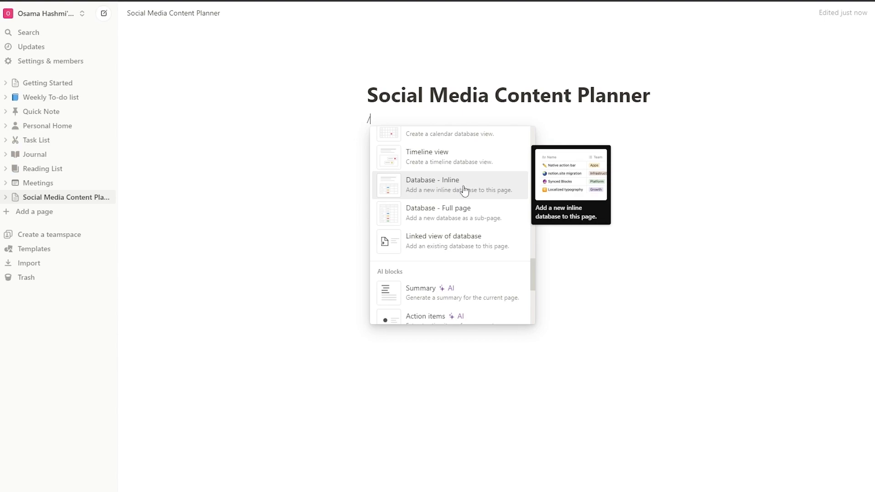
left_click(463, 190)
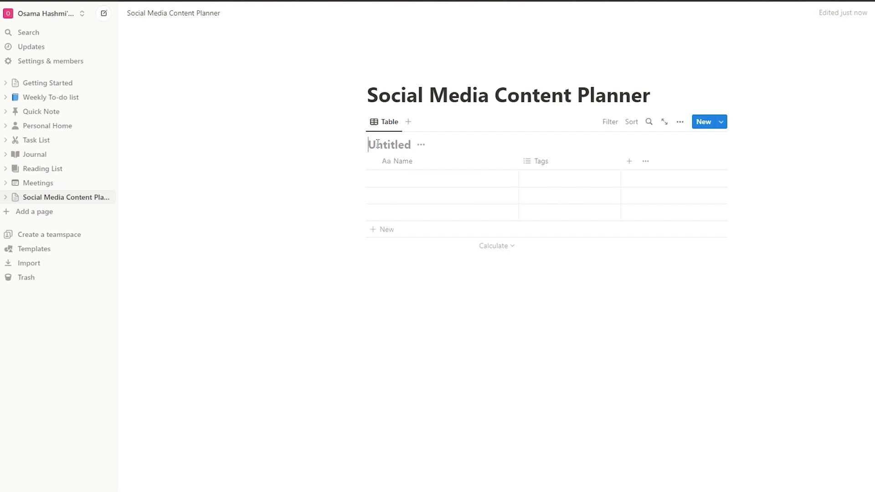
type("Platforms")
Step: Insert a second inline database below the Platforms table and title it "Content"
left_click(368, 326)
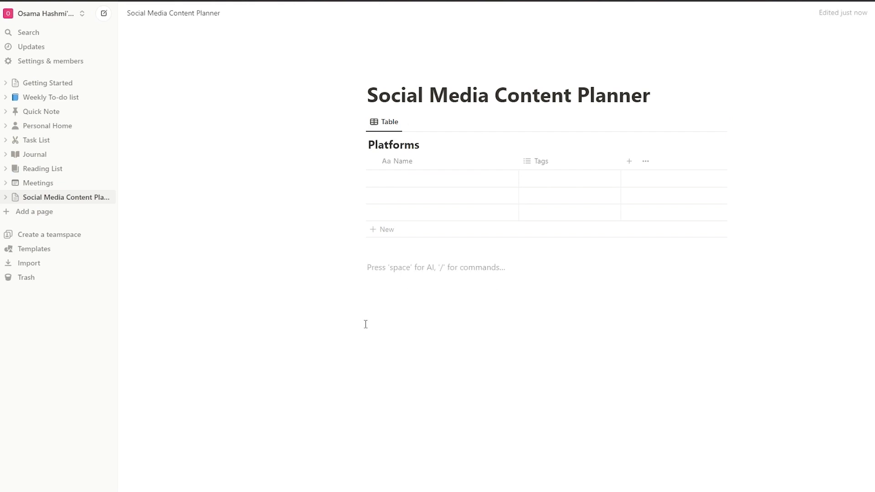
type("/")
left_click(393, 298)
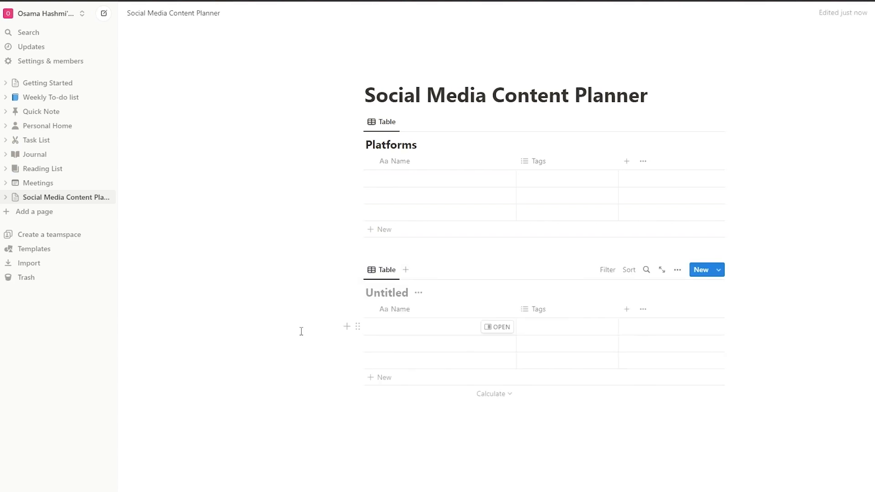
type("Content")
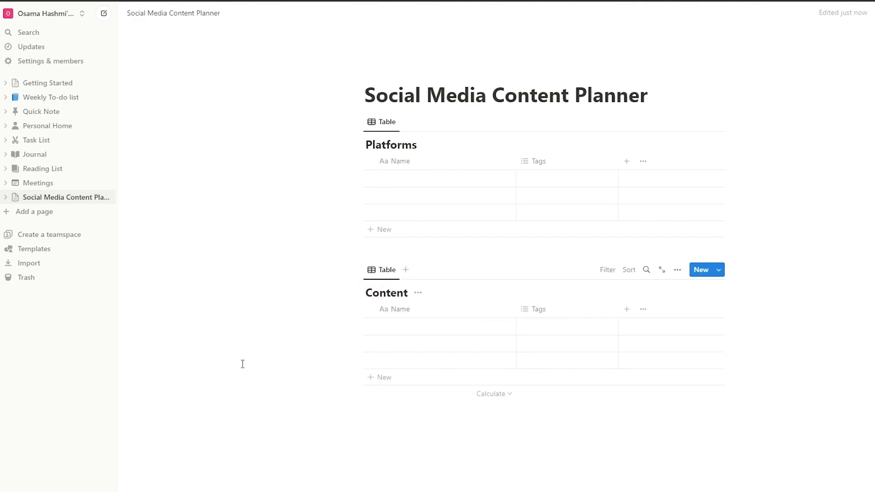
scroll(243, 364, "down", 1)
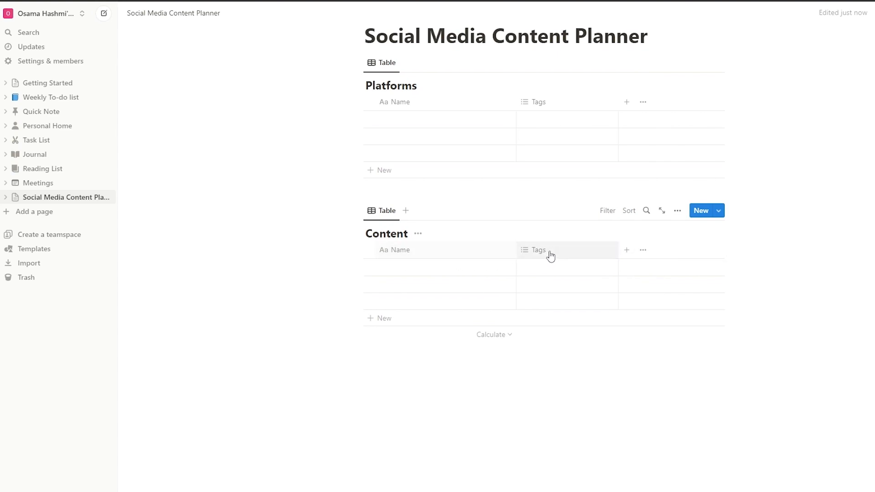
Step: Rename the Content table's Name column to "Idea" and clear any custom icon from it
left_click(408, 255)
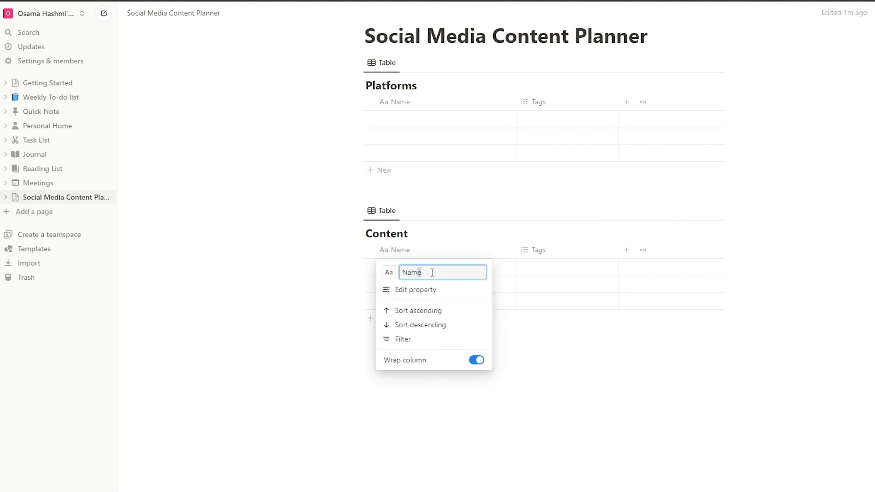
type("St")
key("BackSpace")
key("BackSpace")
type("Idea")
left_click(389, 272)
scroll(426, 371, "down", 2)
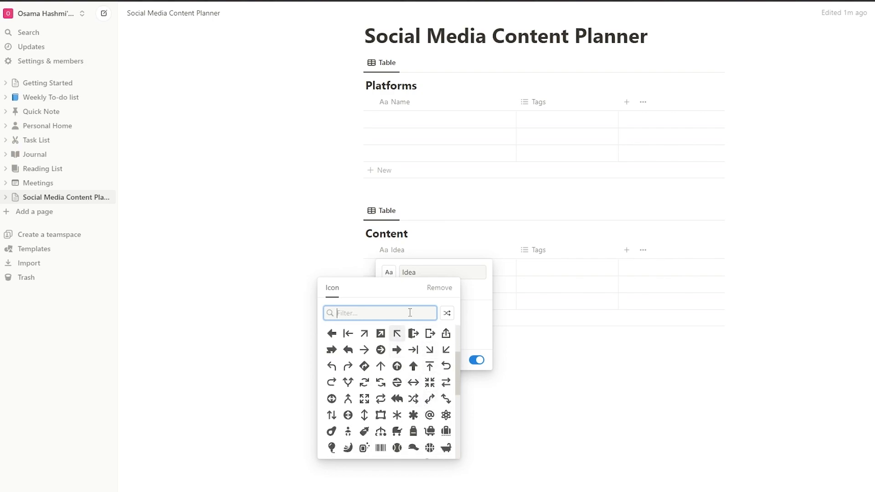
left_click(440, 290)
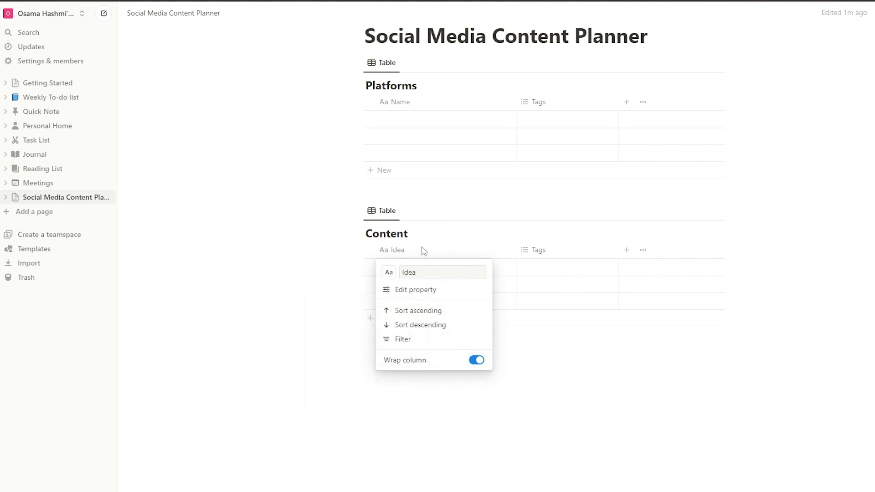
left_click(301, 252)
Step: Rename the Content table's Tags column to "Status"
left_click(543, 250)
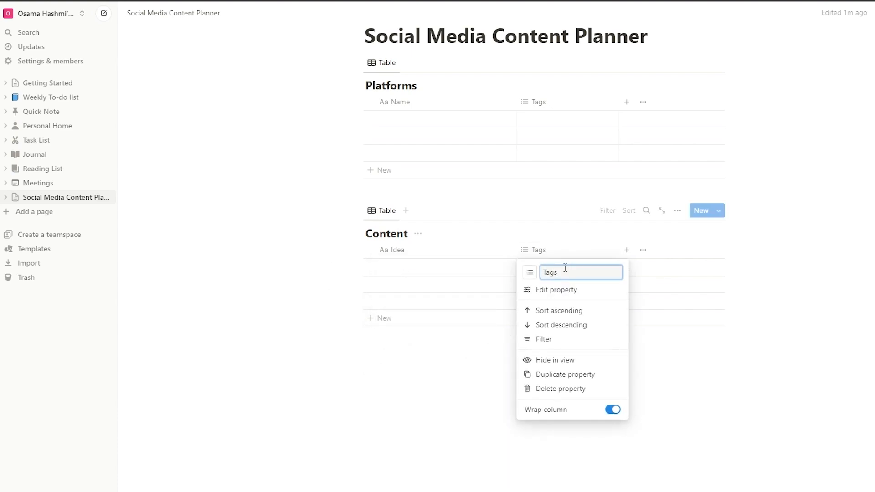
left_click_drag(564, 272, 544, 273)
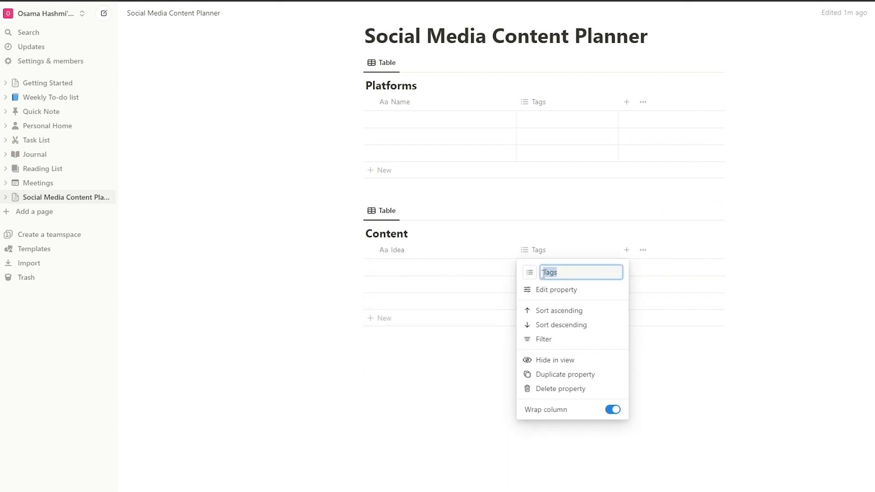
type("Statu")
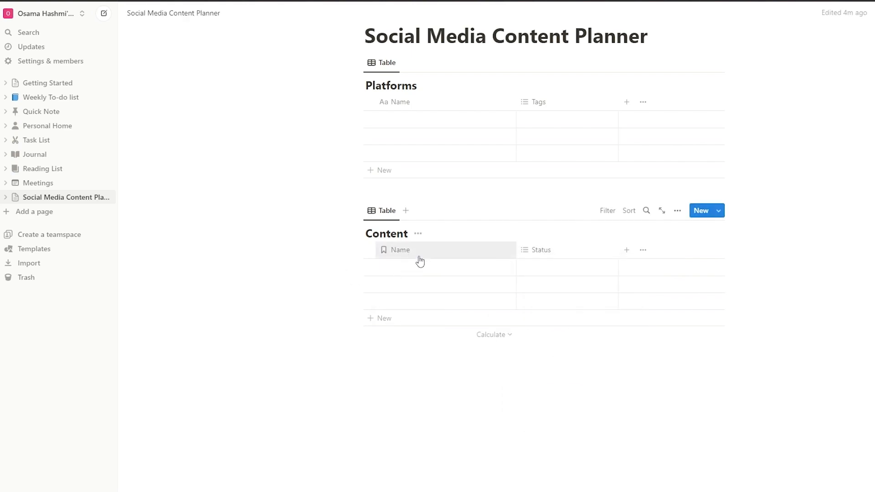
left_click(533, 256)
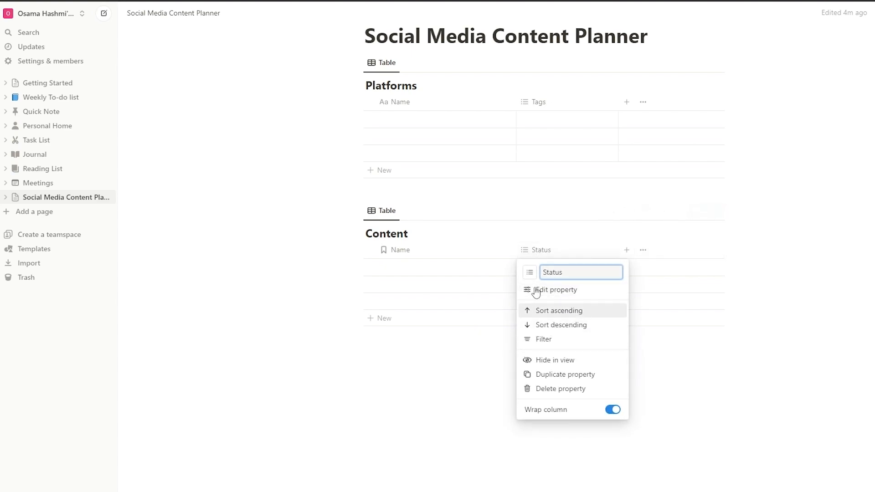
left_click(625, 259)
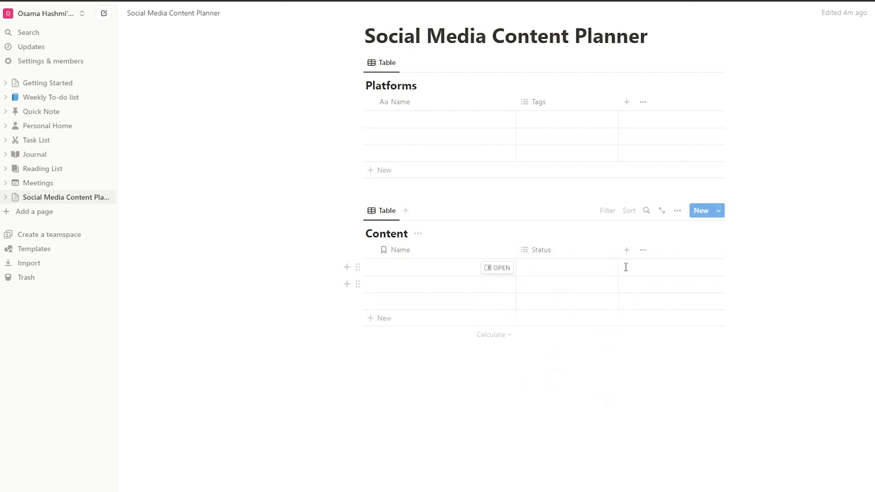
Step: Add a Select property named "Type" to the Content table
left_click(627, 250)
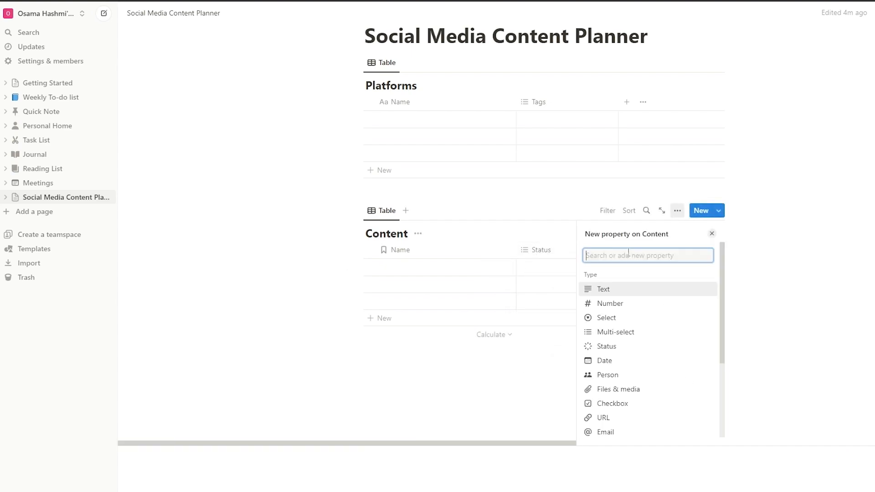
left_click(607, 318)
type("Type")
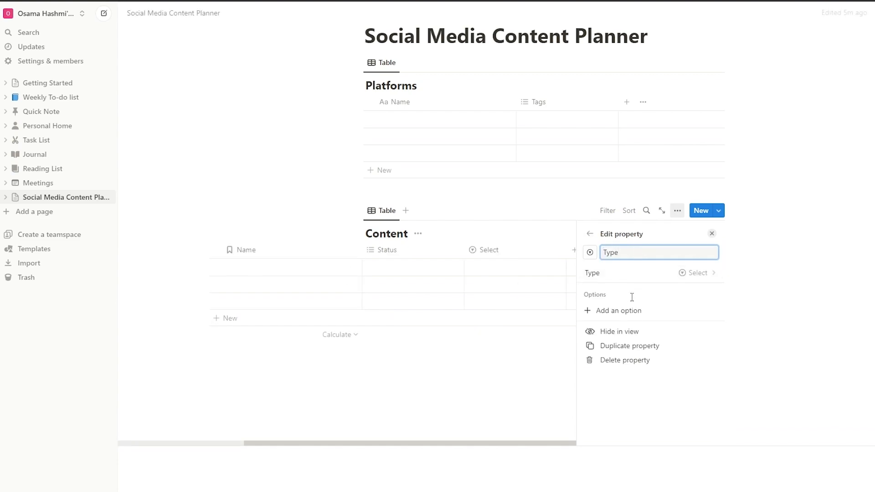
Step: Add the options Video, Photo, Short Video and Carousel to the Type property, and close its settings
left_click(619, 316)
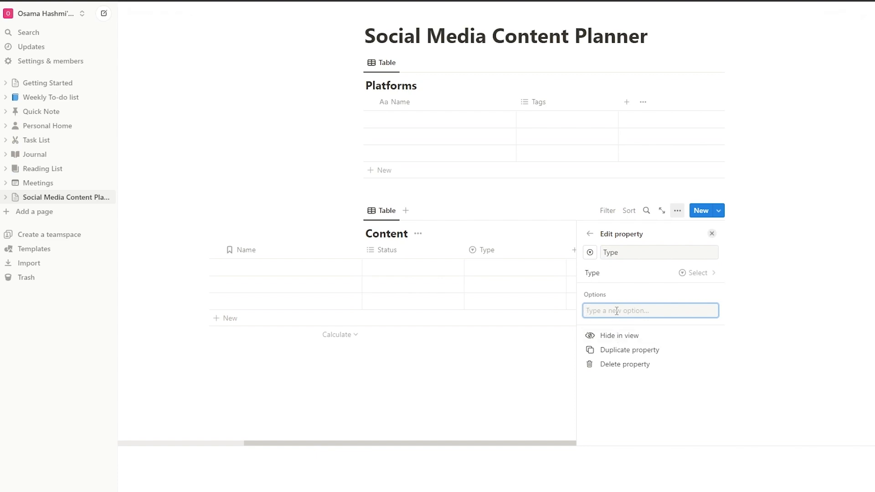
type("Video")
key("Return")
type("Pho")
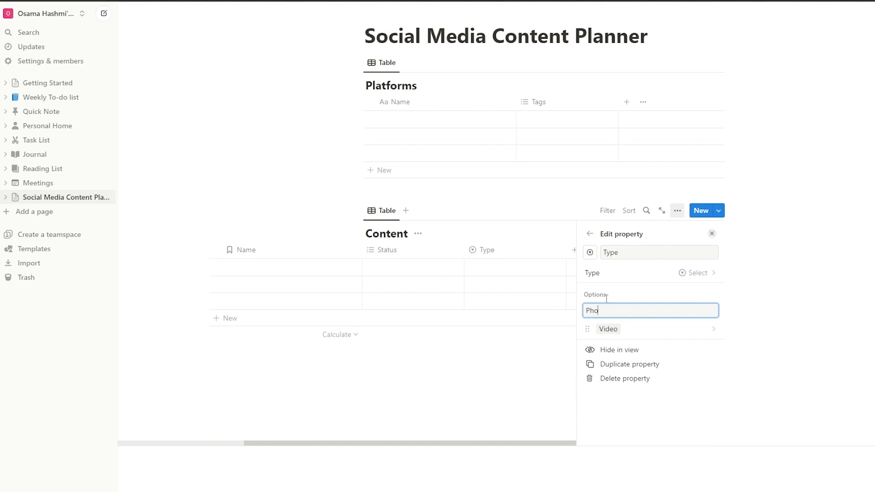
type("to")
key("Return")
type("Short Video")
key("Return")
type("S")
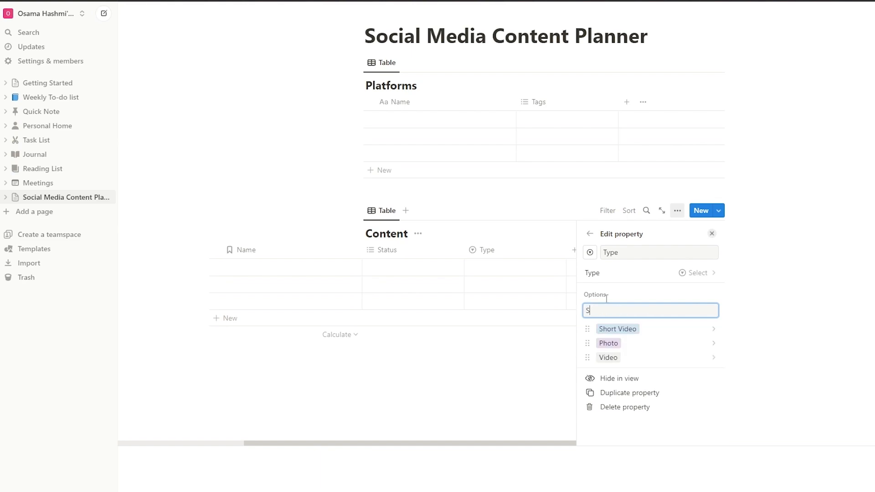
key("BackSpace")
type("Carousel")
key("Return")
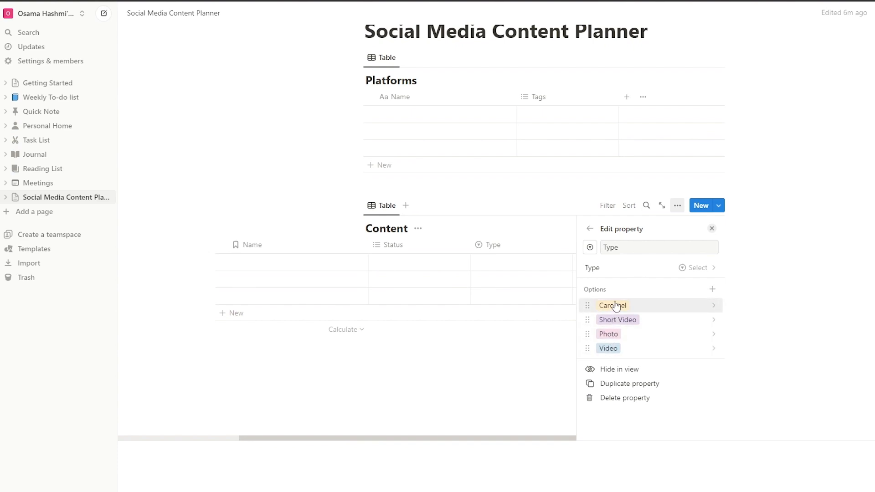
left_click(590, 228)
left_click(590, 229)
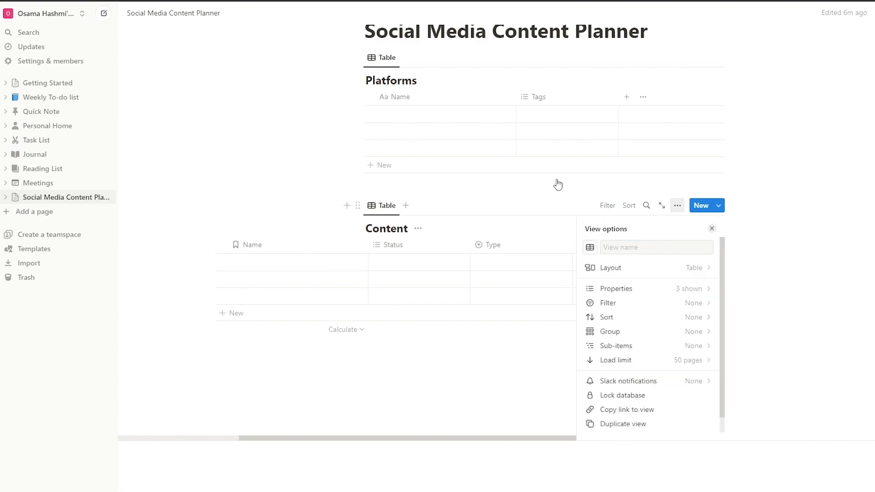
left_click(558, 186)
left_click(566, 182)
left_click(855, 200)
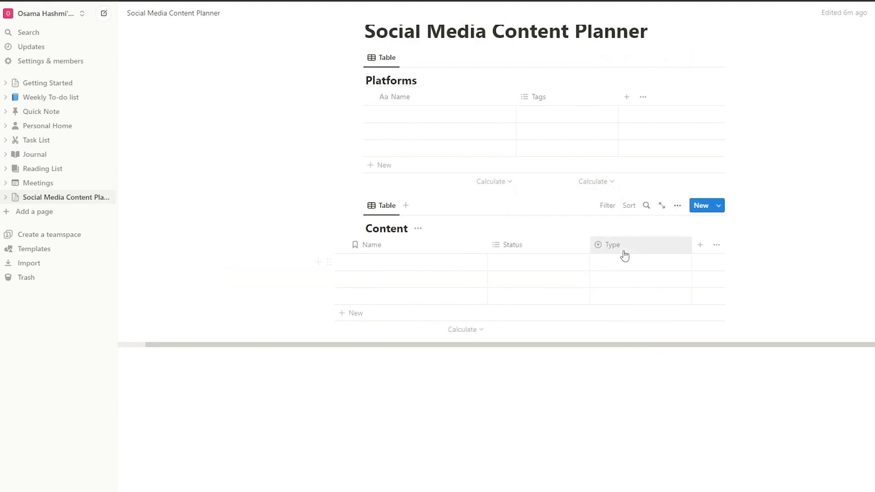
Step: Open the Content table's Status property for editing and start adding an option
left_click(519, 245)
left_click(522, 286)
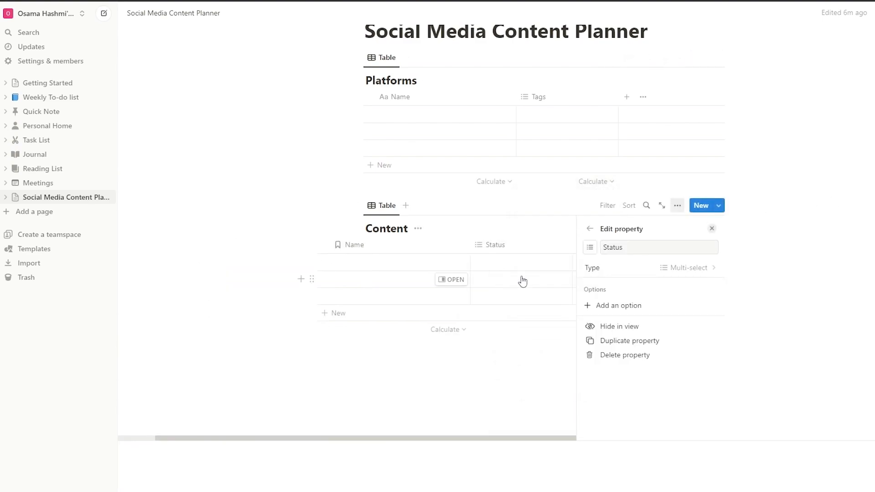
left_click(618, 305)
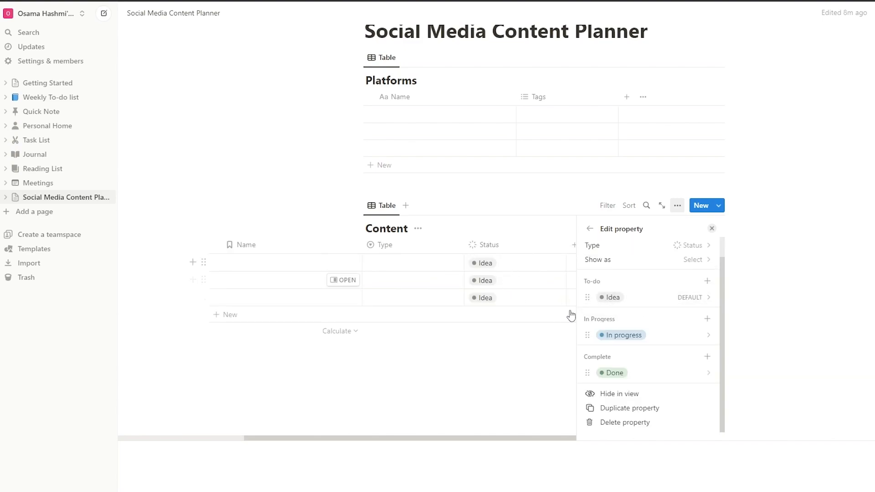
Step: Rename the Status property's "In progress" option to "Planning" and color it pink
left_click(621, 336)
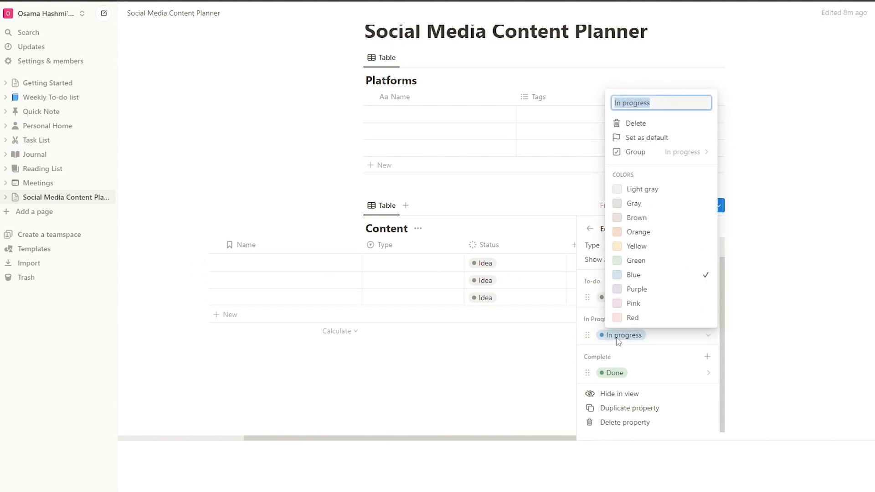
type("Planning")
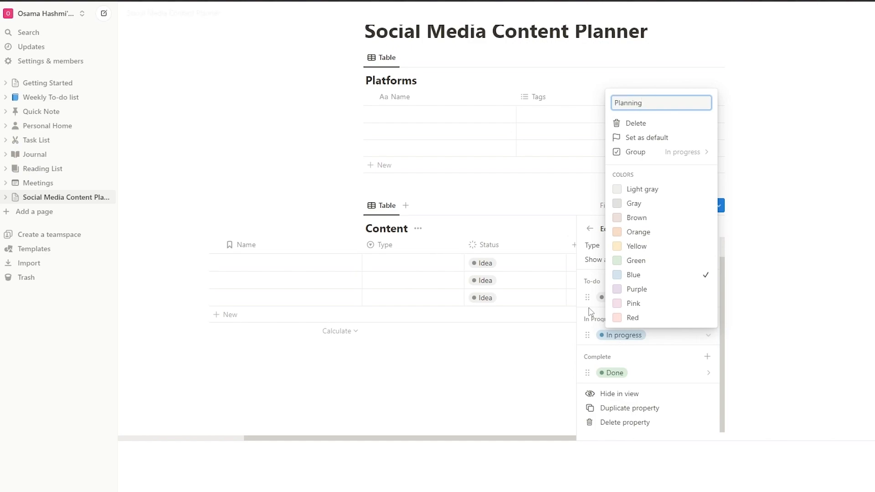
left_click(645, 318)
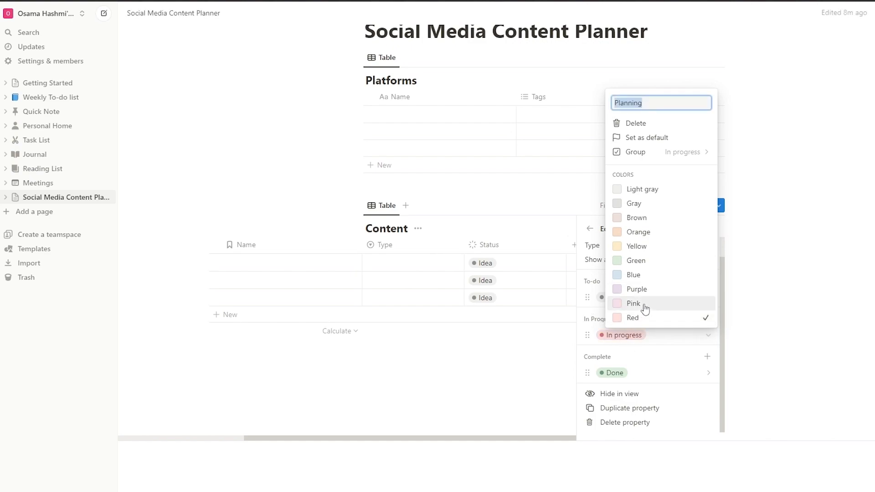
key("Escape")
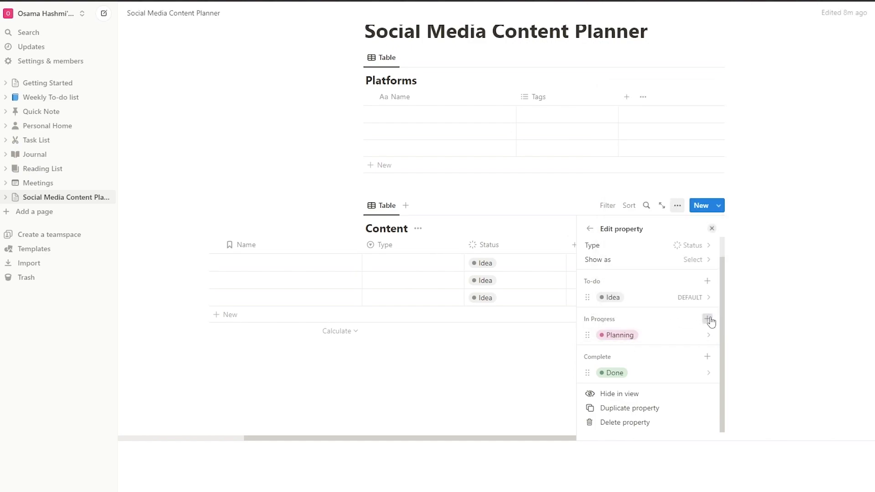
Step: Add an "Editing" option to the In Progress group of the Status property
left_click(707, 319)
type("E")
key("BackSpace")
type("Editing")
key("Return")
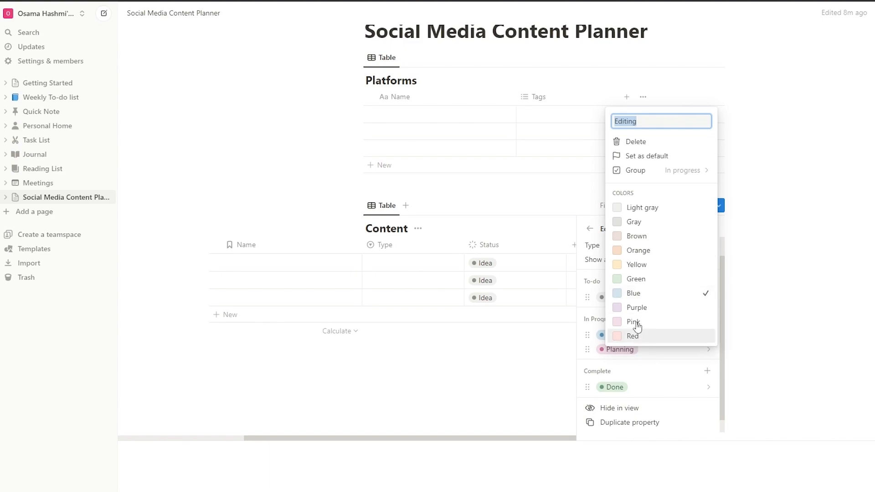
Step: Add a "Filming" option to the In Progress group of the Status property and color it yellow
left_click(818, 342)
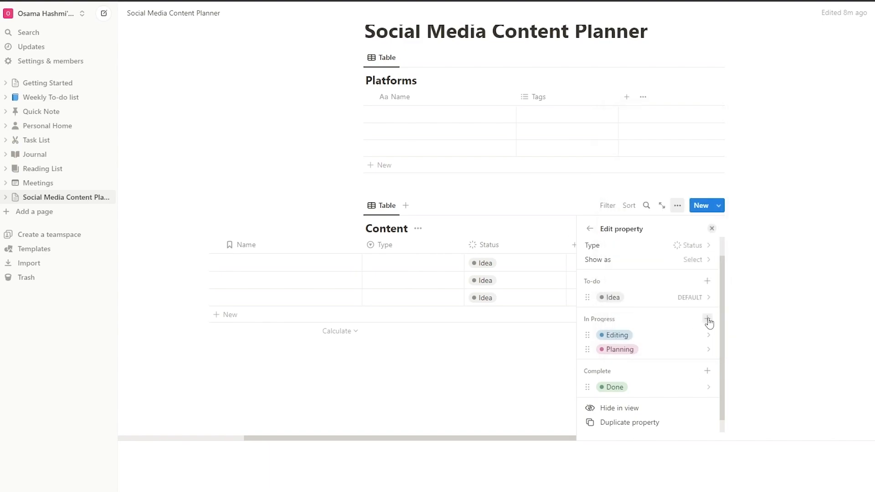
left_click(708, 319)
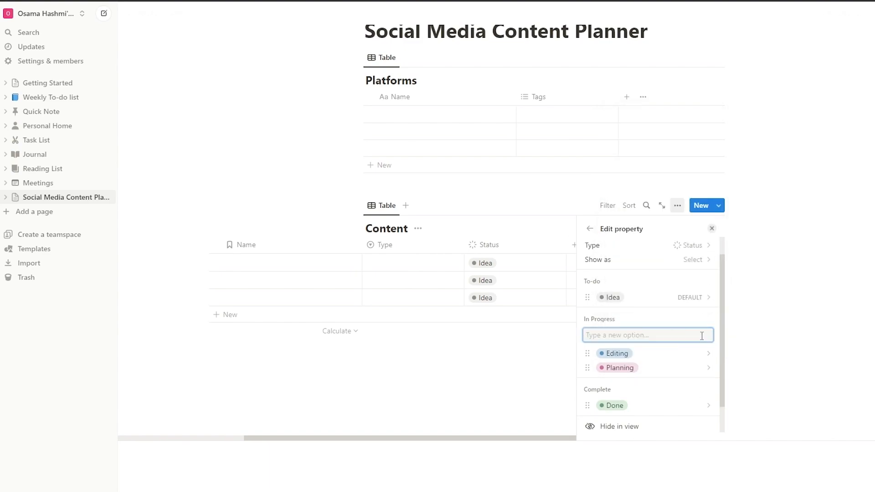
type("Filming")
key("Return")
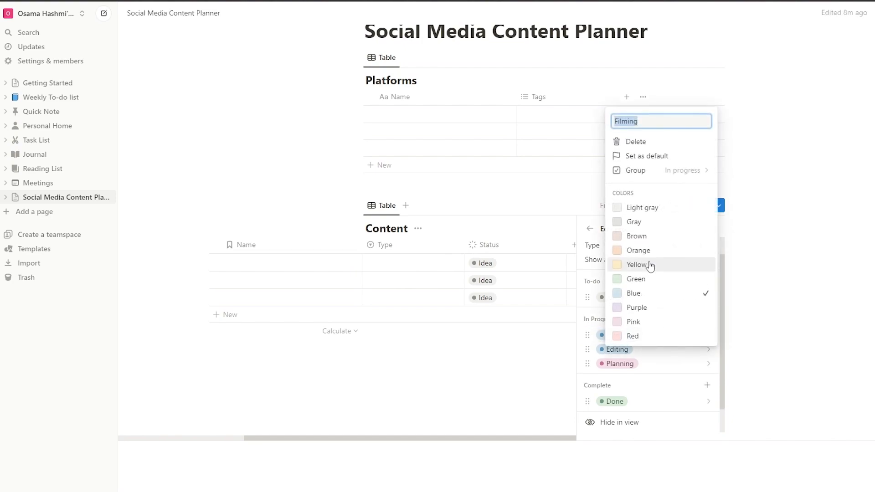
left_click(692, 376)
scroll(694, 378, "down", 1)
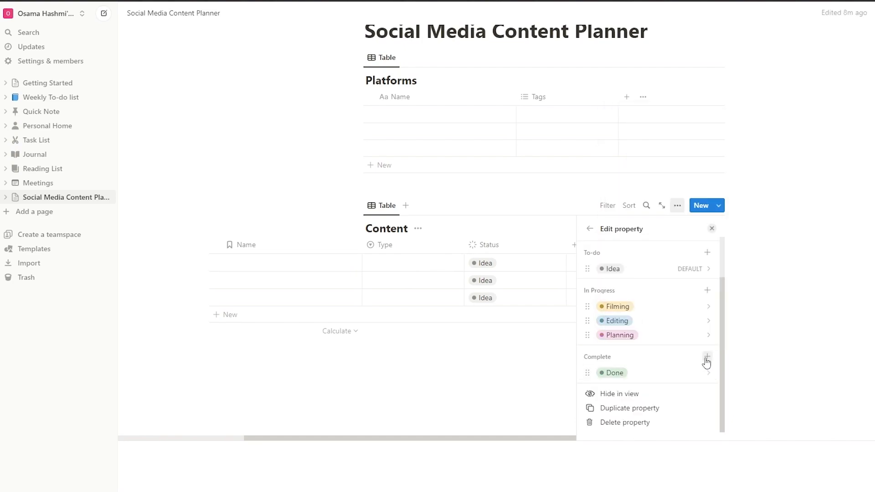
Step: Rename the Status property's "Done" option to "Published" in yellow, and color the "Filming" option orange
left_click(620, 374)
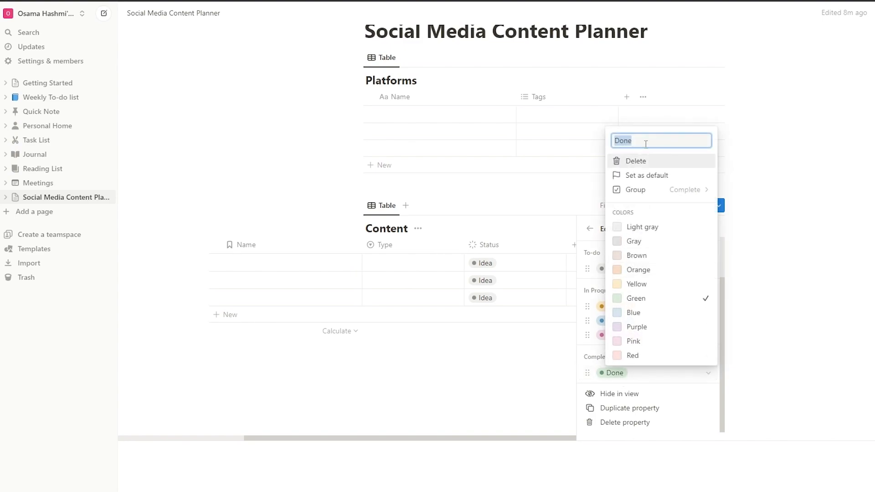
type("Published")
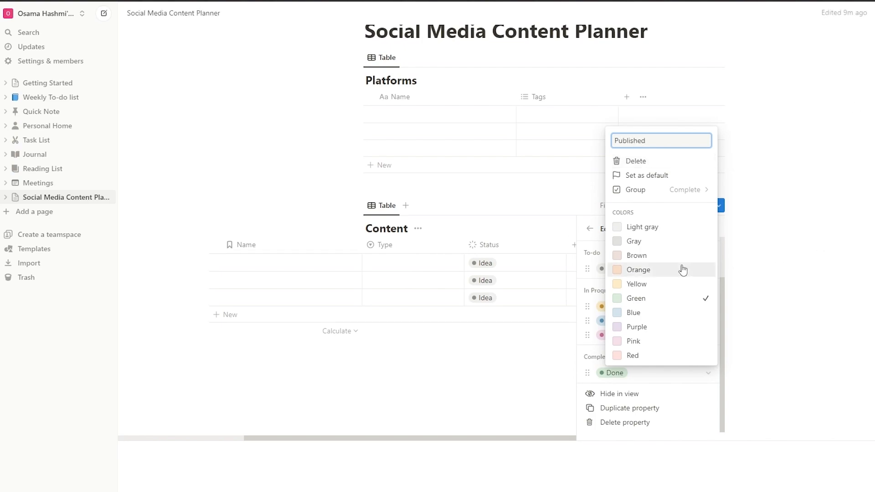
left_click(652, 257)
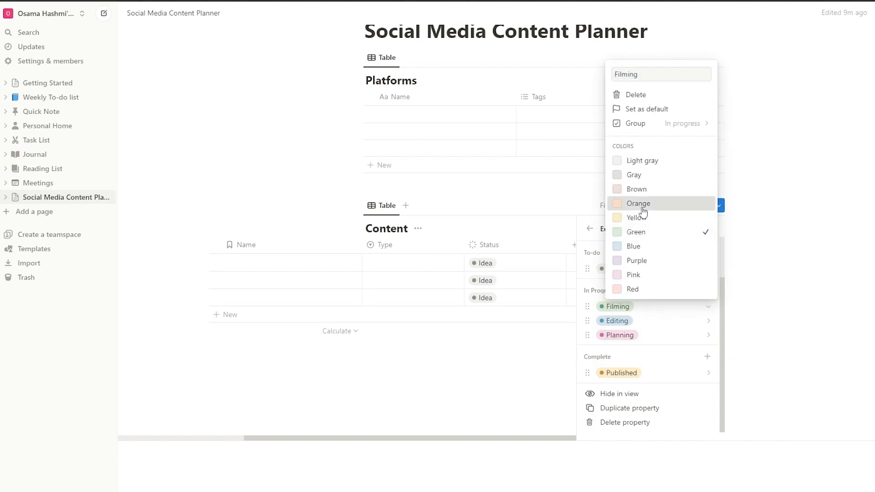
left_click(639, 203)
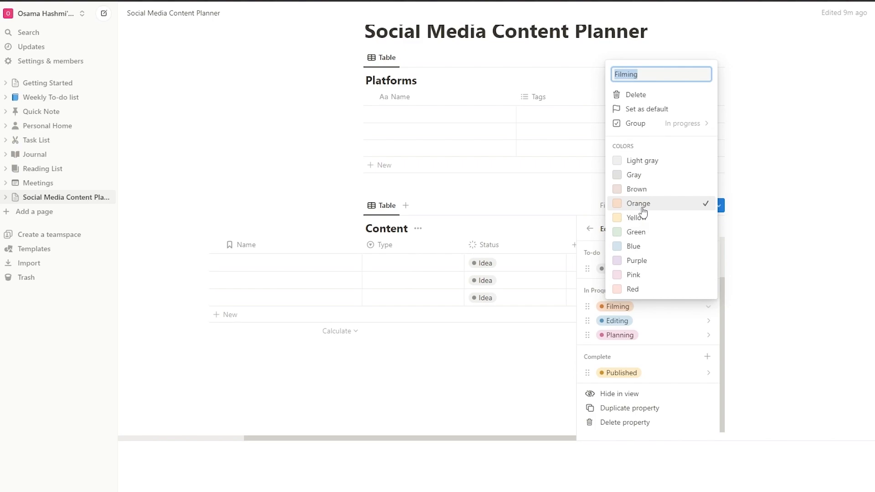
key("Escape")
Step: Add a yellow "Scheduled" option to the Complete group, color "Published" green, and close the Status property's settings
left_click(708, 357)
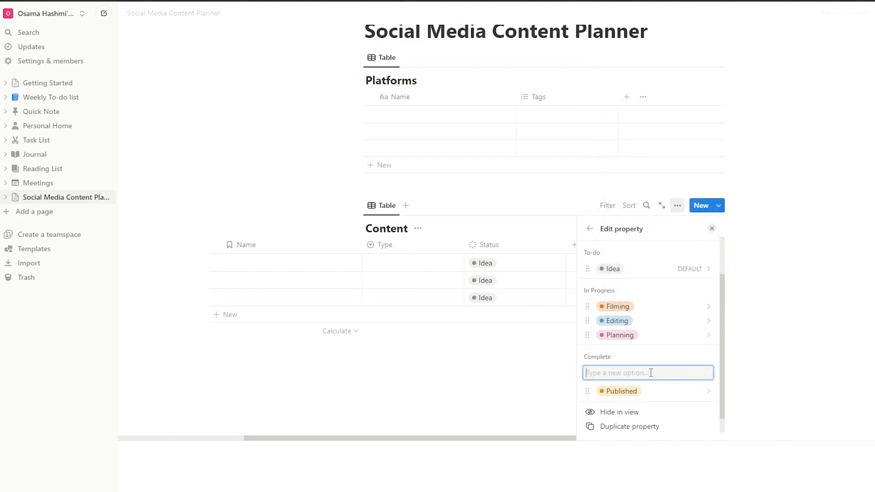
type("Scheduled")
key("Return")
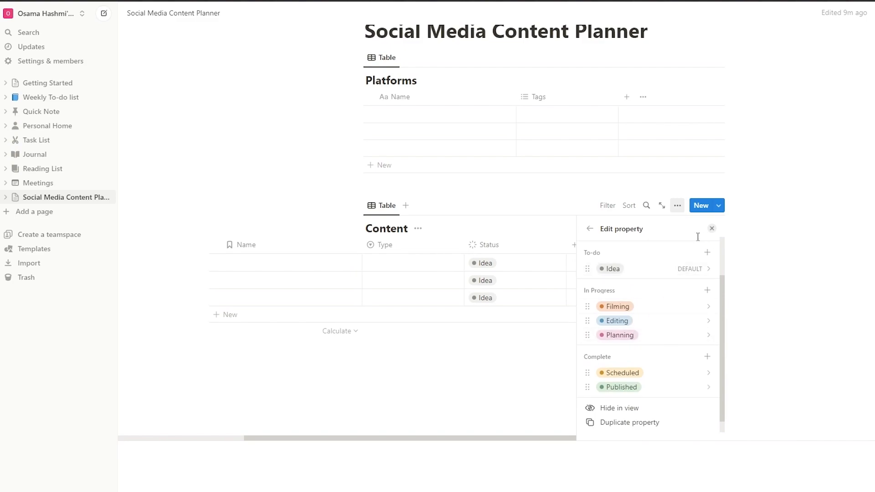
left_click(589, 230)
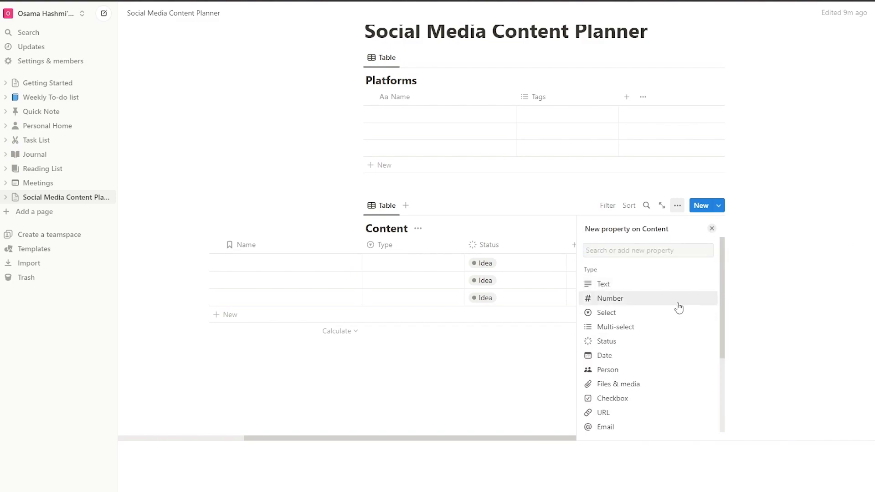
left_click(712, 229)
Step: Move the Status column ahead of Type in the Content table and review the options available for a row's status
left_click_drag(616, 251, 514, 251)
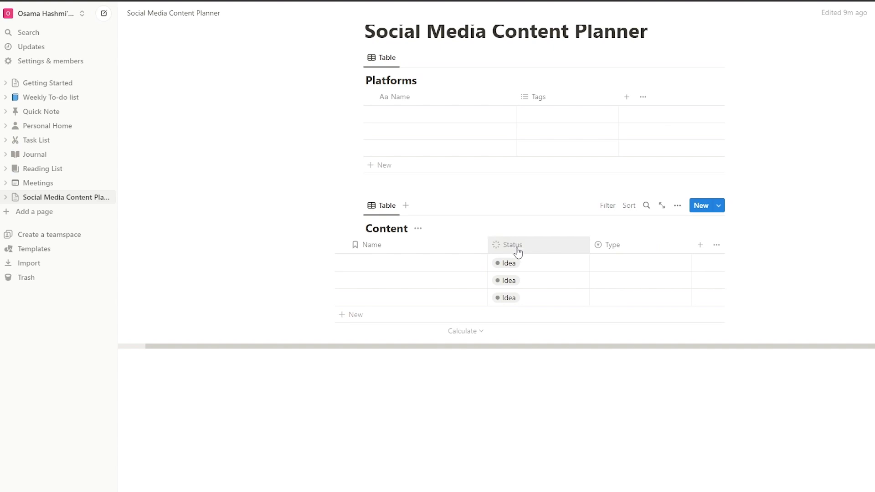
left_click(510, 246)
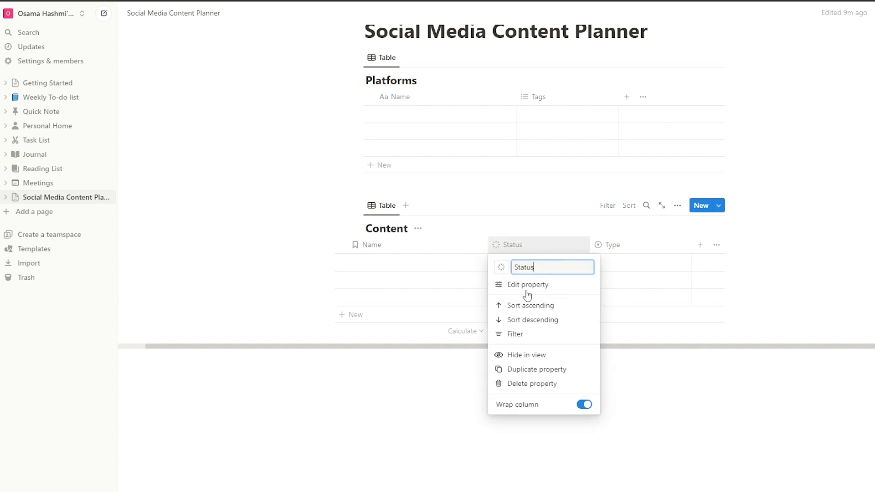
left_click(791, 356)
left_click(523, 263)
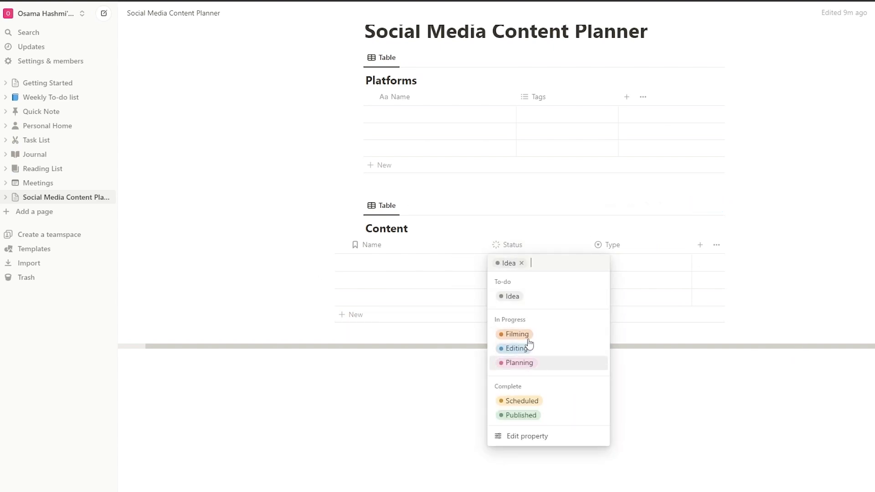
left_click(866, 208)
left_click(834, 233)
Step: Add a two-way Relation property to the Platforms table linked to the Content database, shown on Content as "Platforms"
scroll(745, 287, "up", 2)
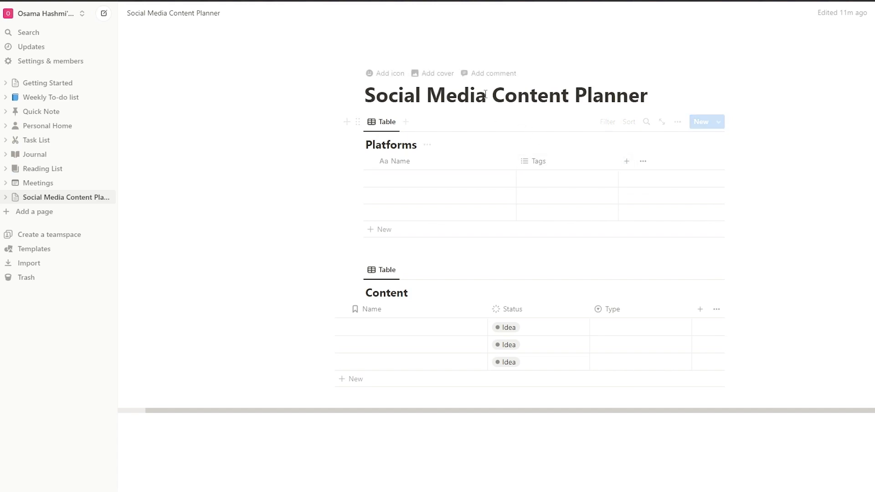
left_click(626, 163)
type("re")
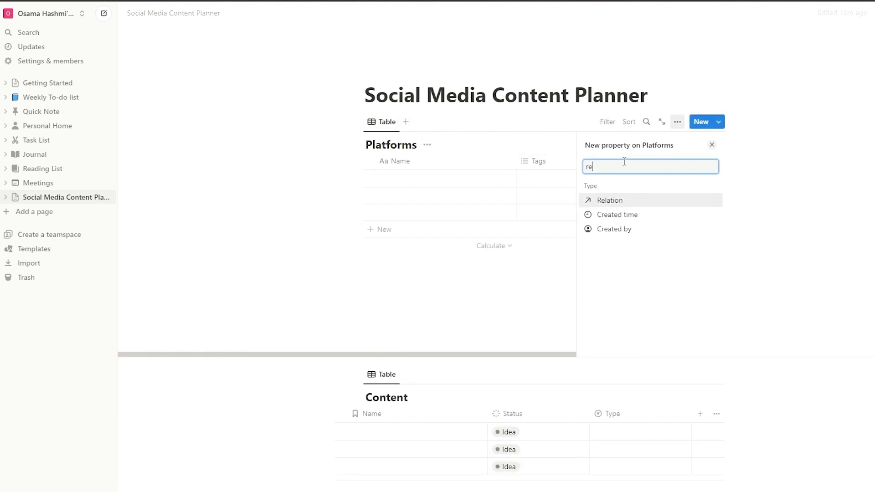
left_click(610, 203)
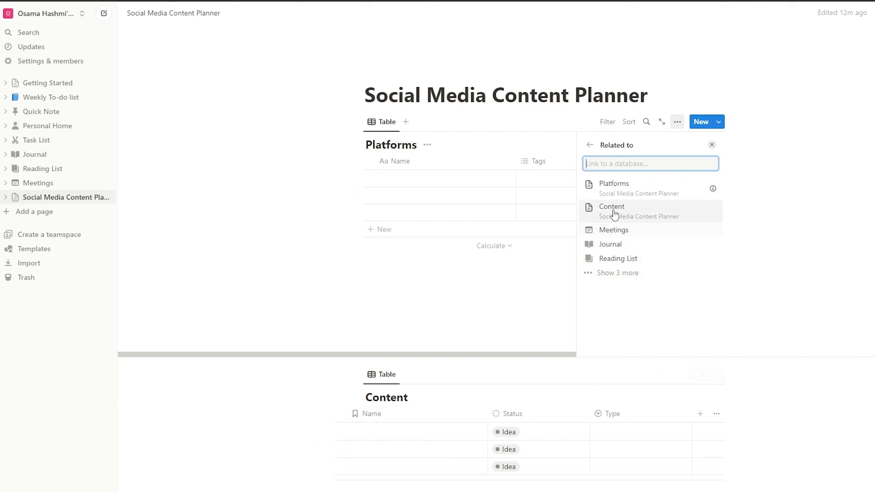
left_click(616, 210)
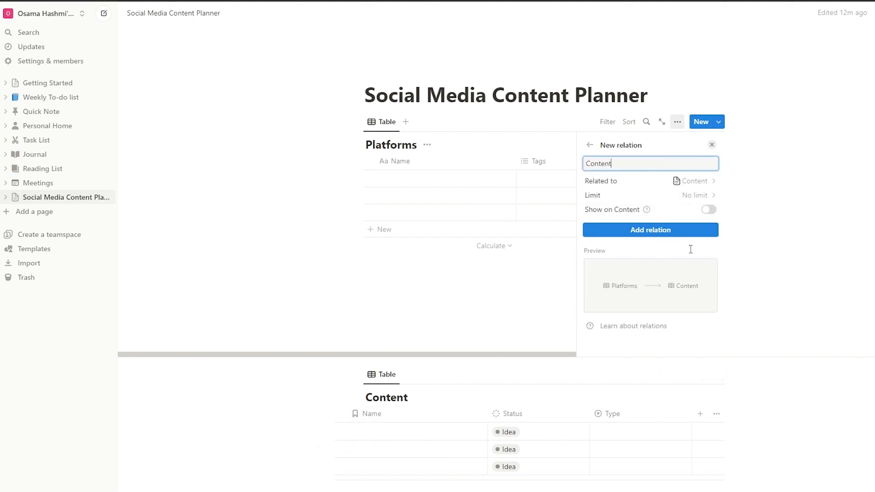
left_click(706, 211)
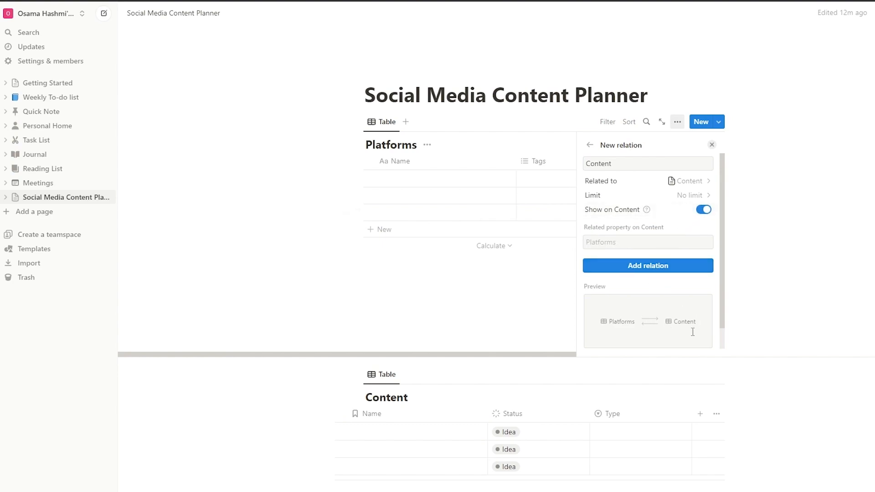
left_click(668, 266)
left_click(651, 260)
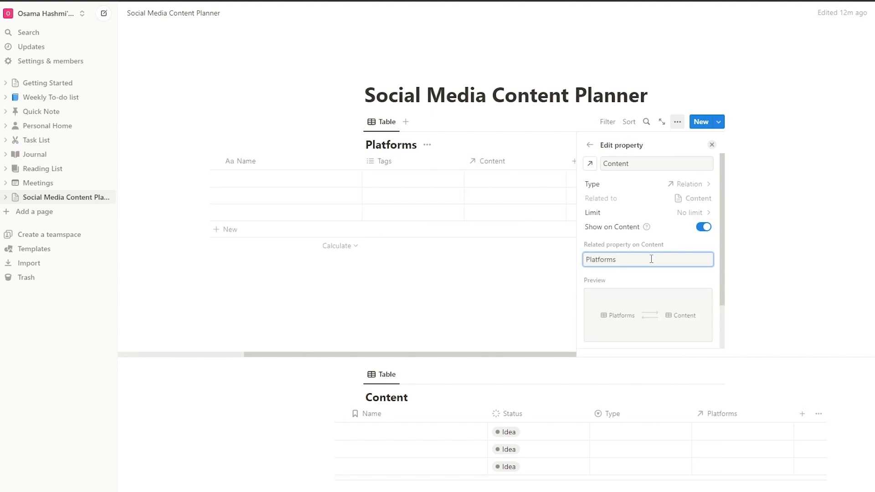
left_click(712, 145)
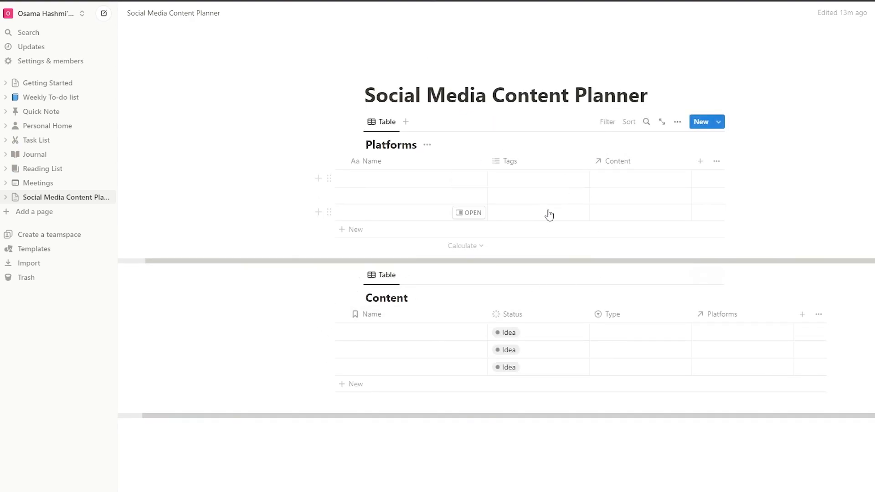
Step: Delete the Tags property from the Platforms table
left_click(568, 163)
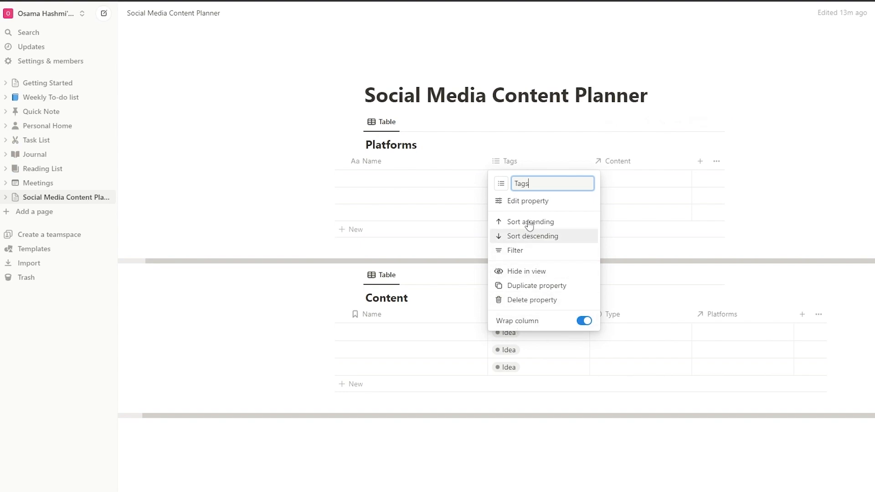
left_click(526, 300)
key("Return")
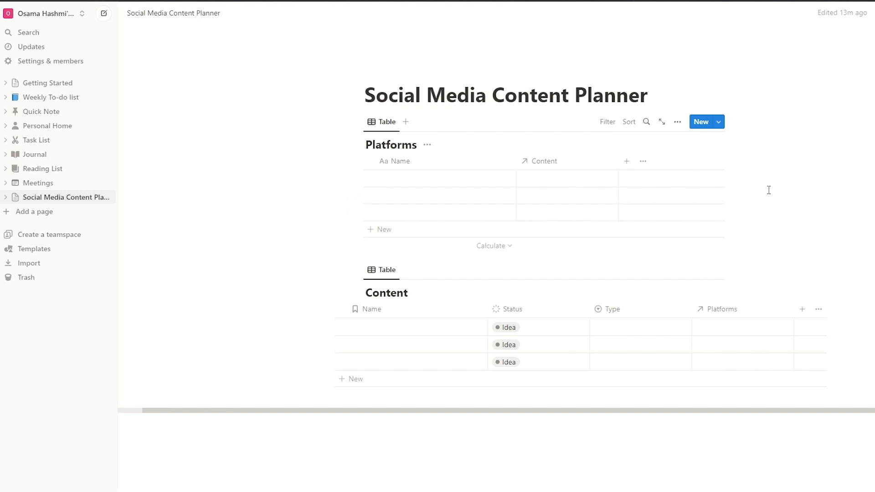
Step: Add a Rollup property named "Progress" to the Platforms table, based on the Content relation
left_click(627, 162)
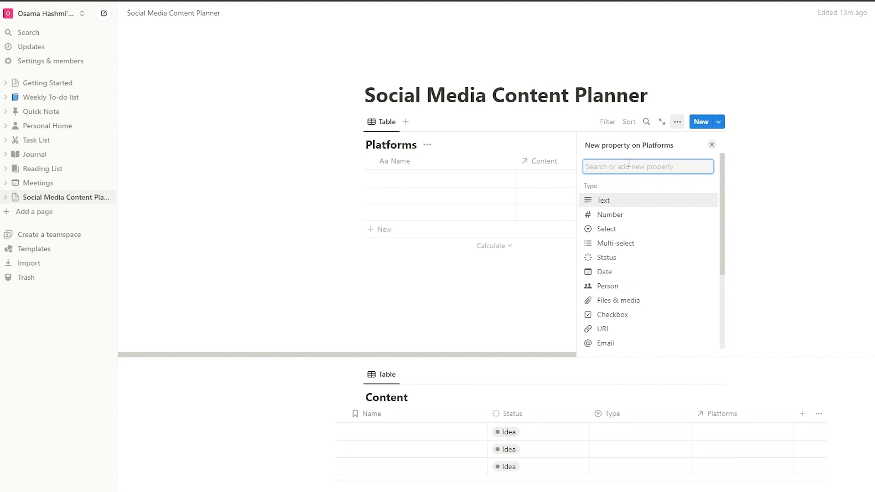
type("ro")
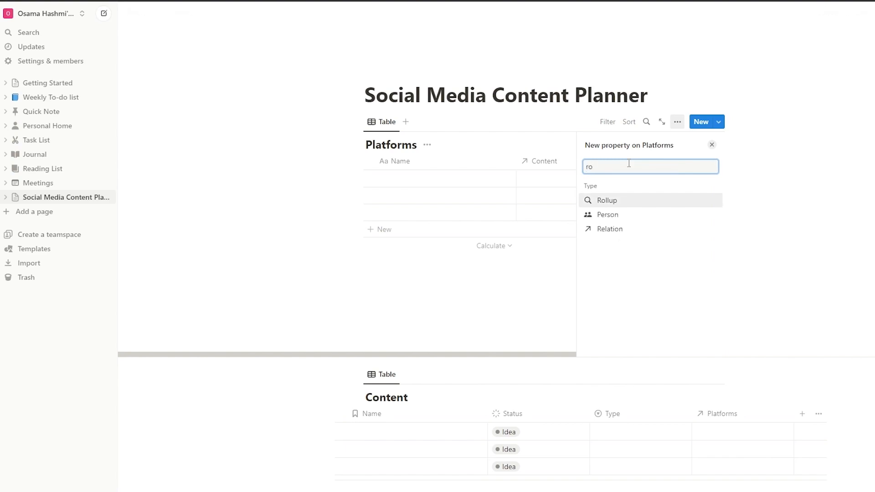
left_click(618, 203)
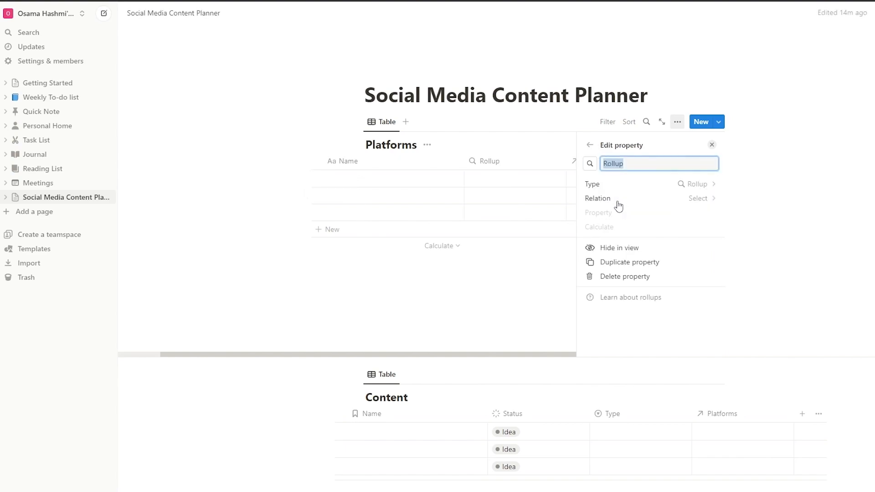
left_click(607, 200)
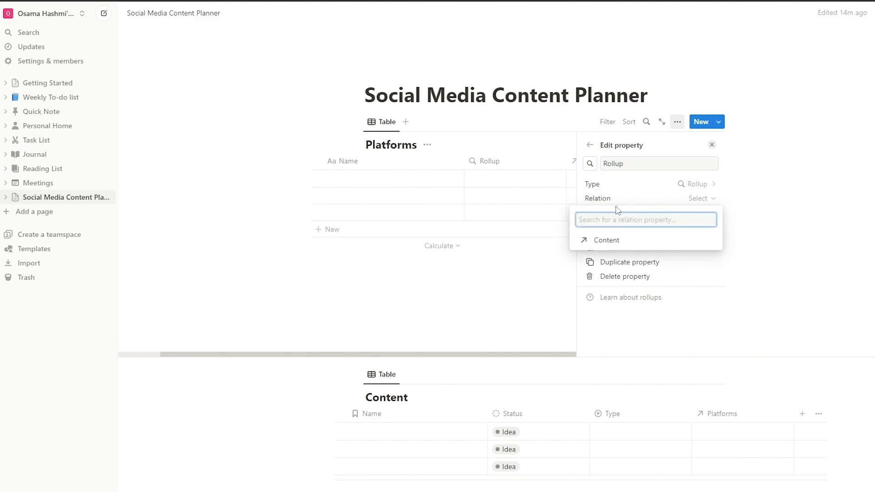
left_click(606, 240)
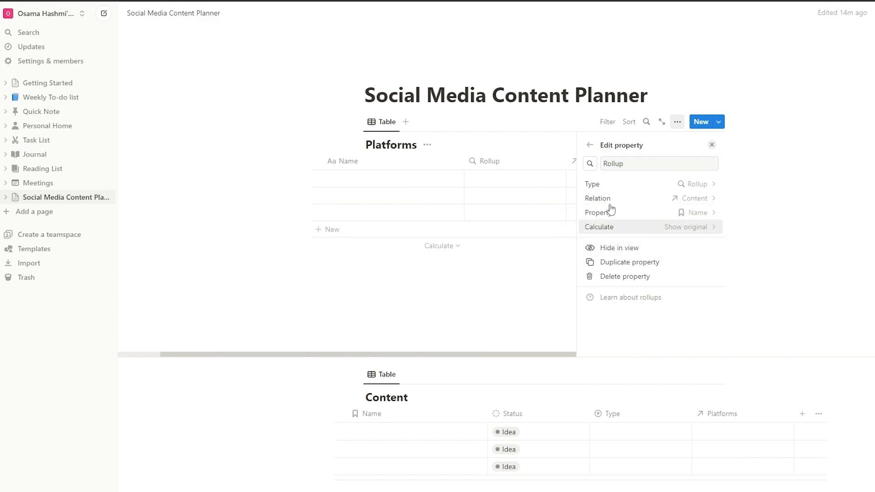
left_click_drag(630, 166, 588, 172)
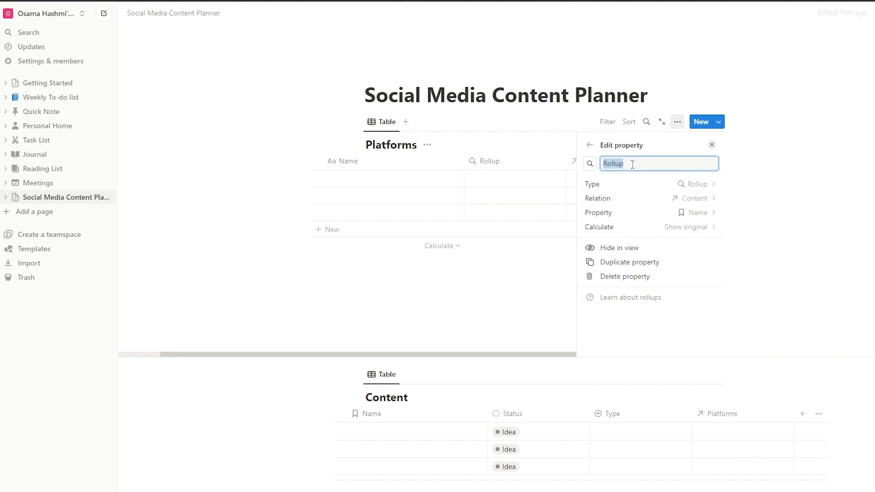
type("Progress")
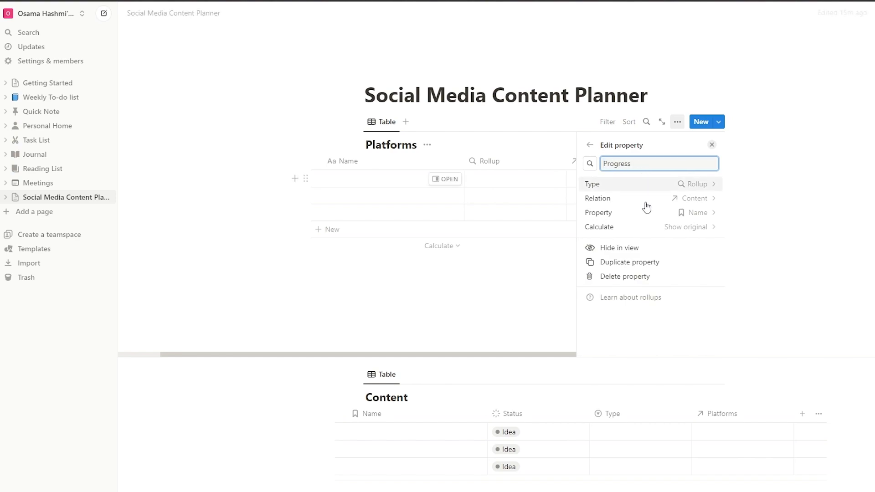
Step: Configure the Progress rollup to use the Status property and calculate the percent per group for Complete
left_click(707, 232)
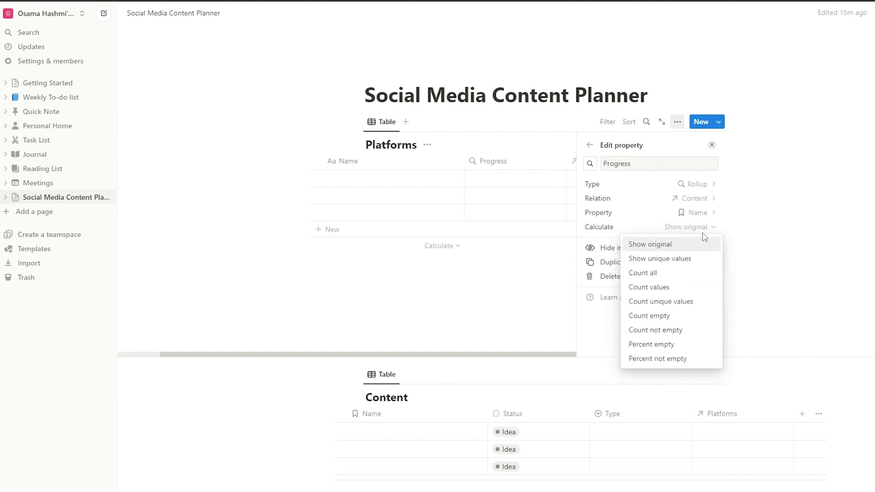
left_click(706, 218)
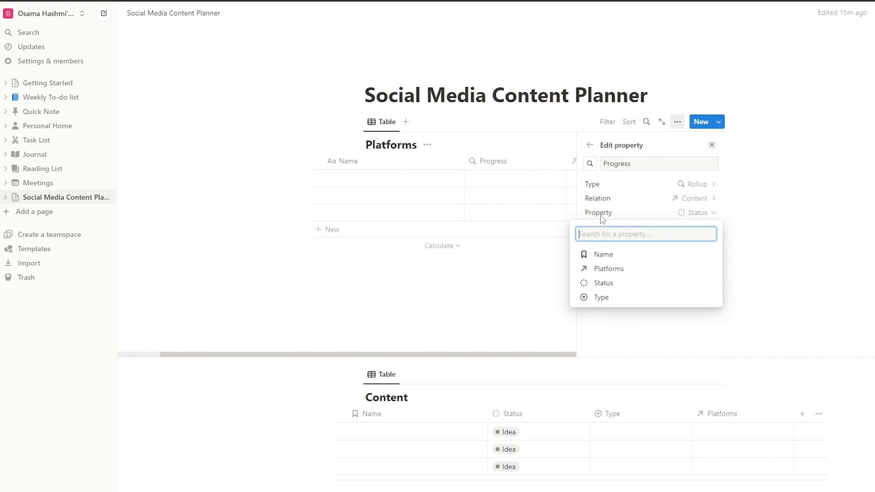
left_click(618, 285)
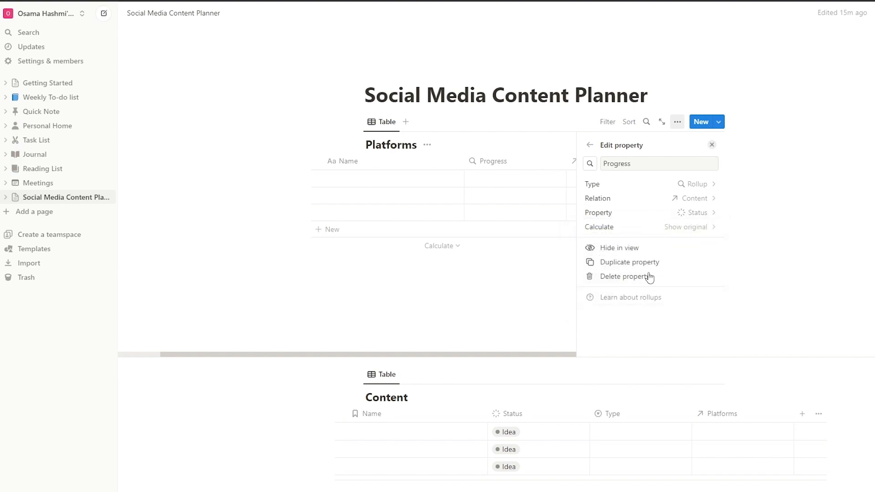
left_click(710, 228)
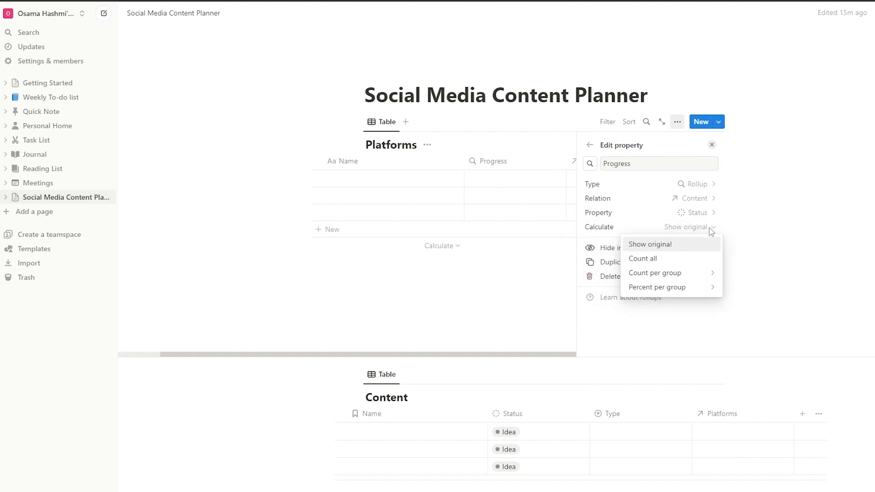
mouse_move(683, 292)
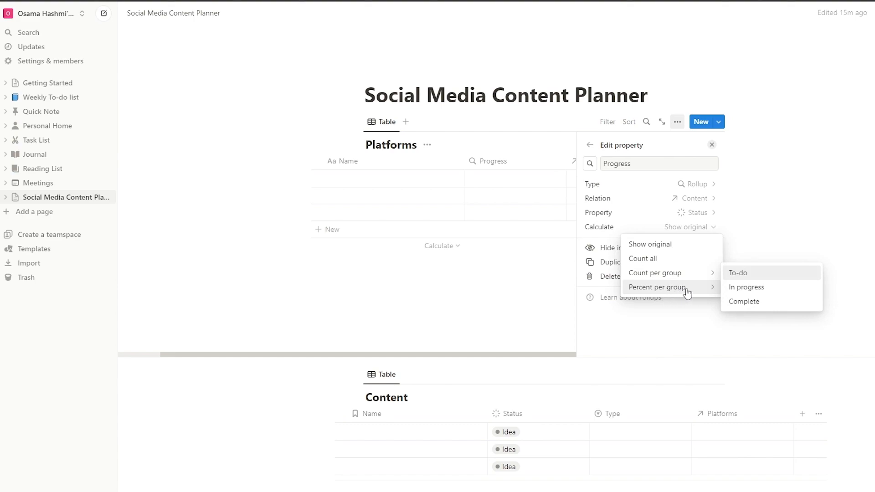
left_click(753, 305)
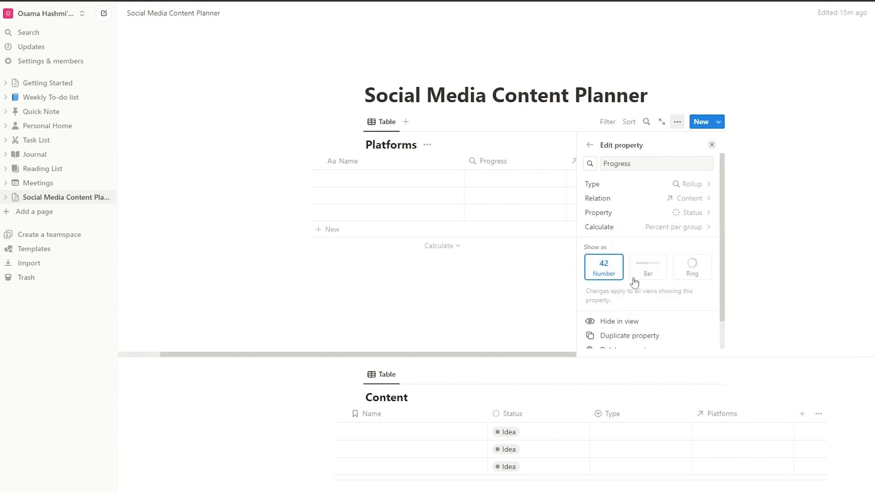
Step: Display the Progress rollup as a bar and close the property settings
left_click(648, 273)
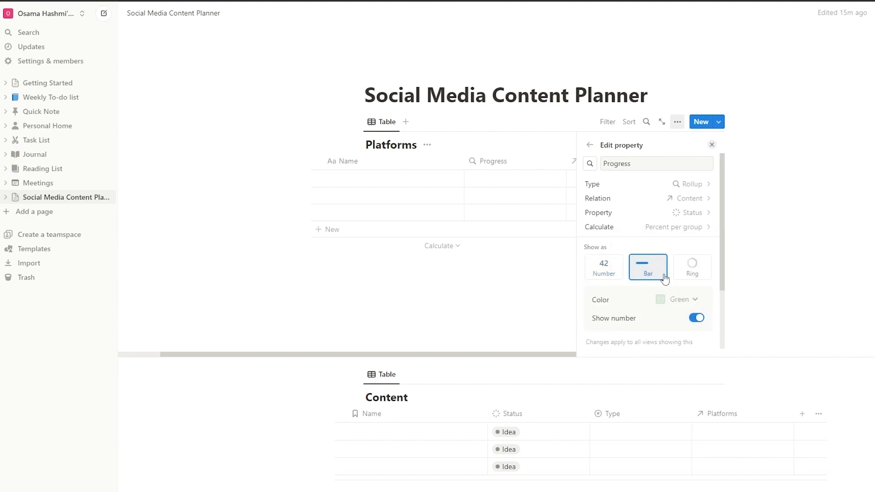
scroll(693, 278, "down", 1)
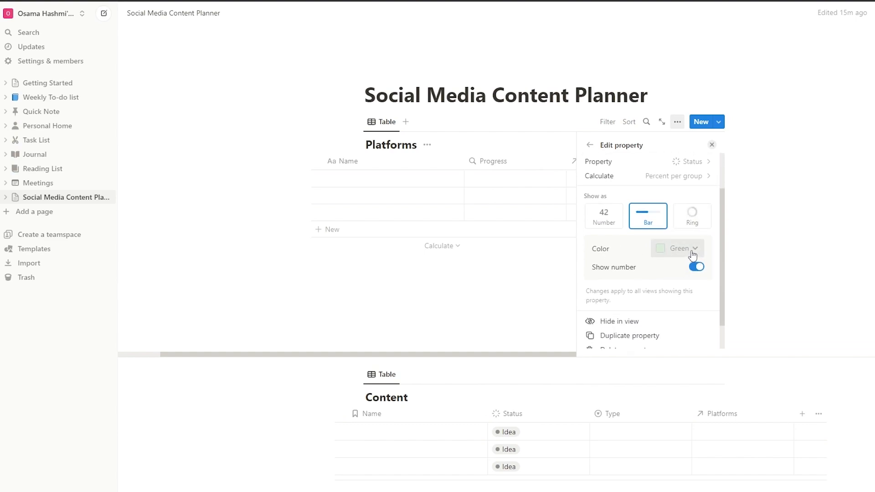
scroll(700, 272, "down", 1)
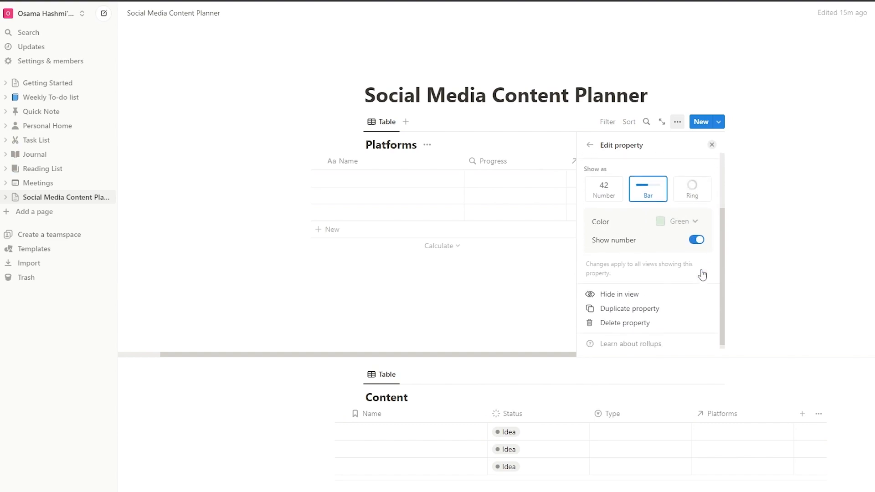
scroll(698, 269, "up", 2)
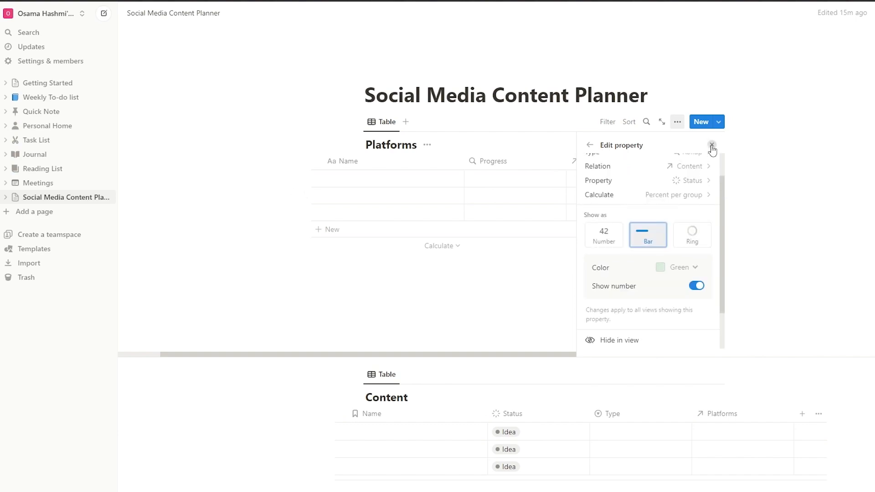
left_click(712, 146)
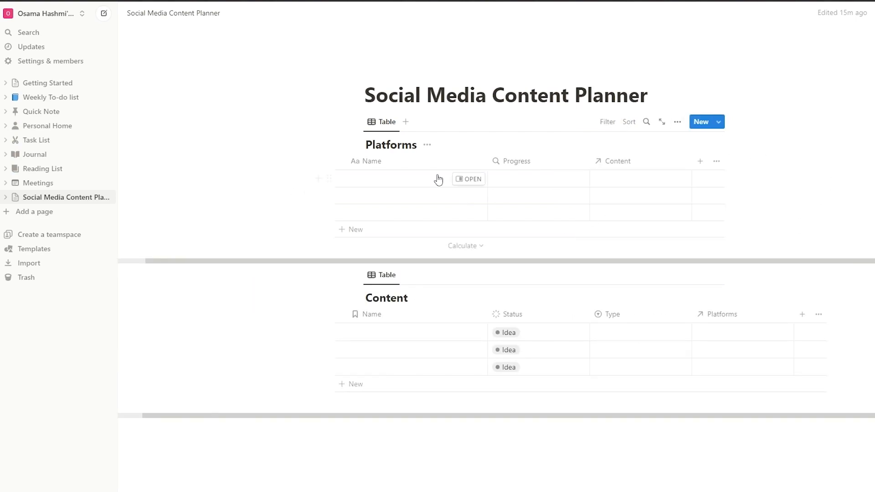
Step: Move the Progress column after the Content column in the Platforms table
left_click_drag(540, 162, 663, 166)
scroll(768, 285, "down", 3)
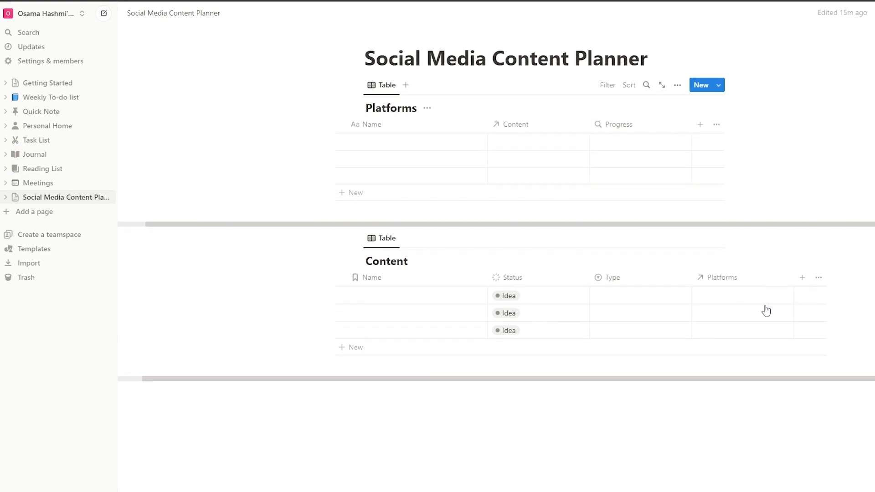
scroll(680, 408, "up", 3)
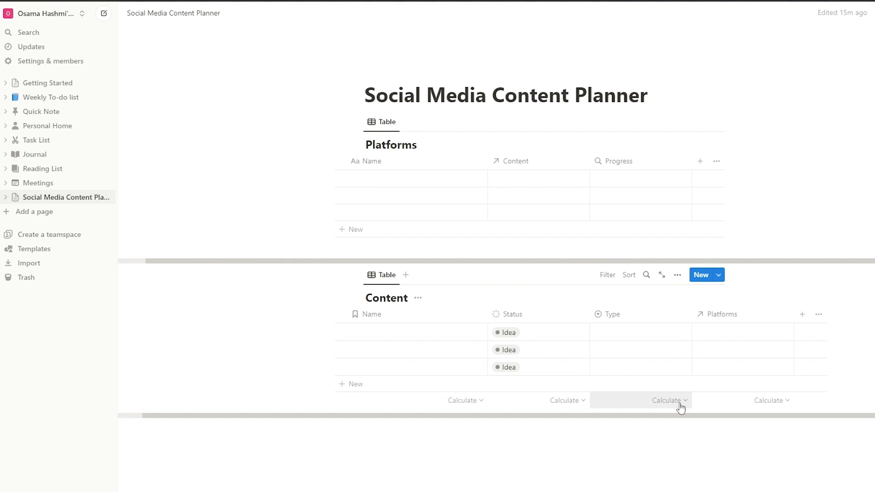
Step: Rename the Date property in the Content table to "Publish Date"
left_click(607, 455)
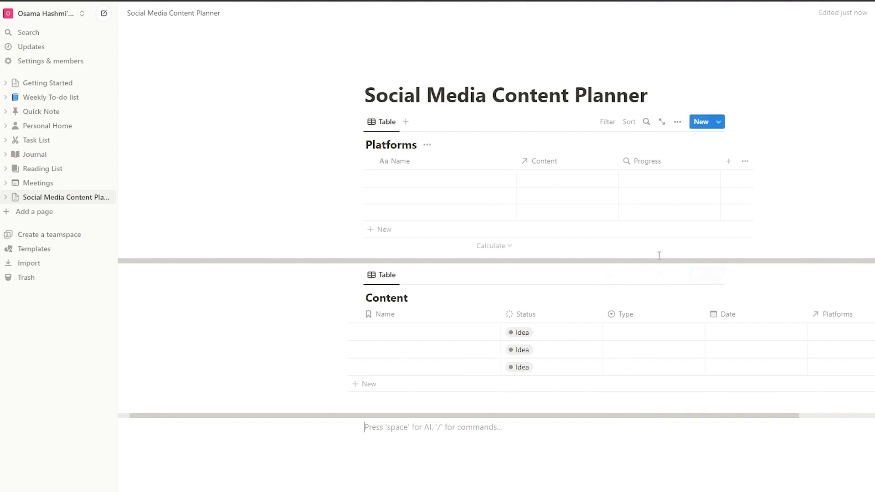
left_click_drag(563, 416, 731, 397)
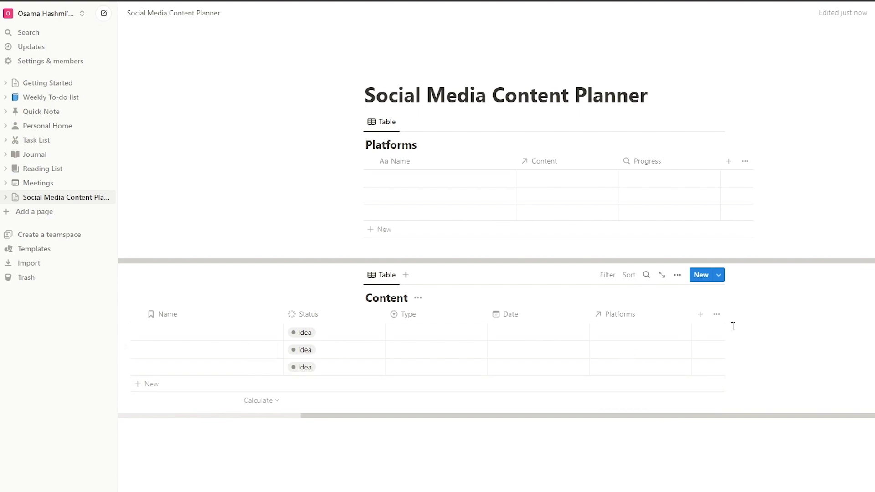
left_click(518, 319)
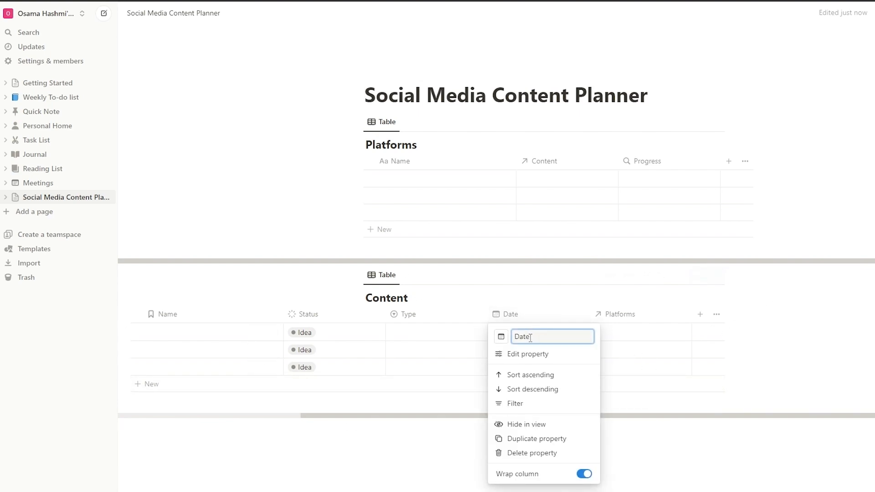
type("P")
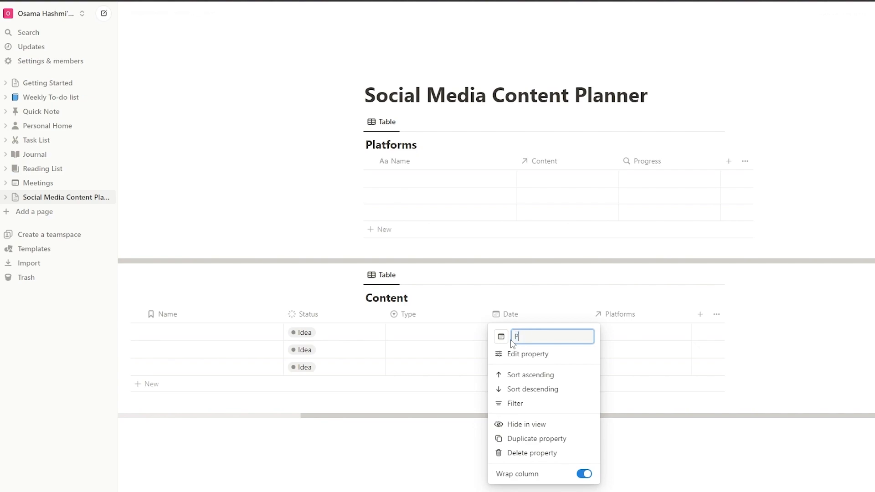
type("ublish Date")
left_click(793, 305)
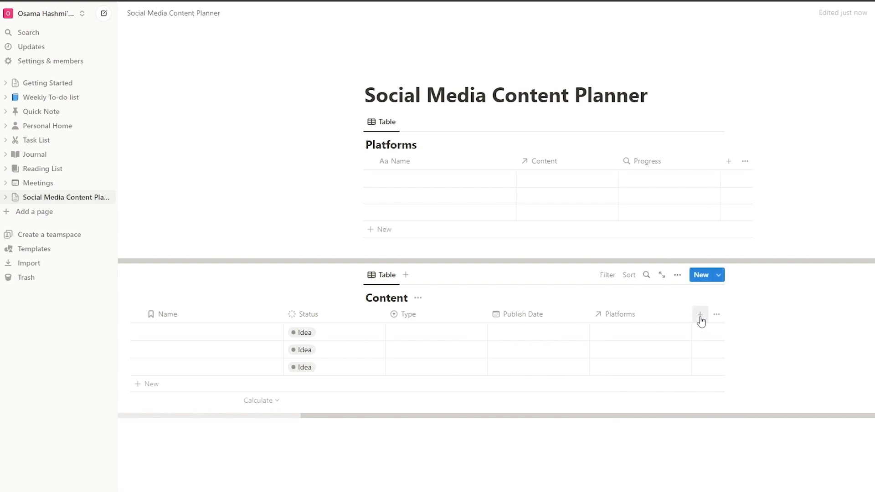
Step: Add a Files & media property to the Content table, keeping its default name
left_click(700, 315)
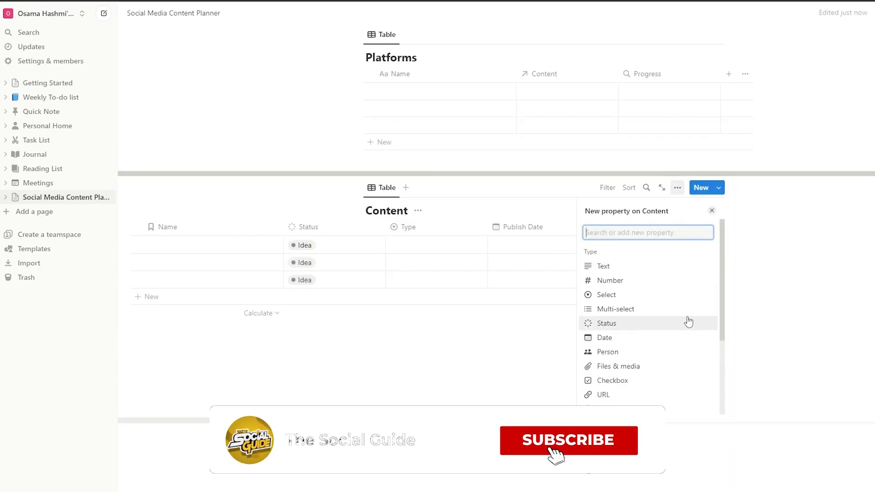
left_click(620, 367)
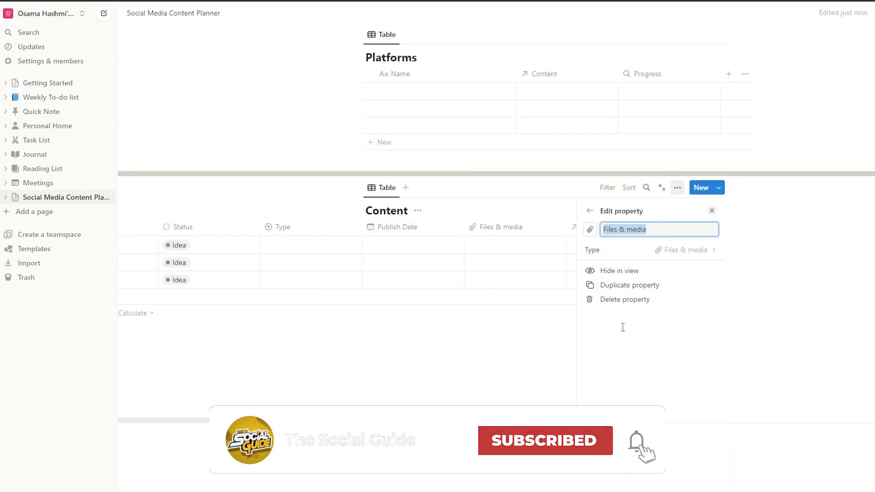
left_click(629, 231)
left_click_drag(633, 231, 592, 236)
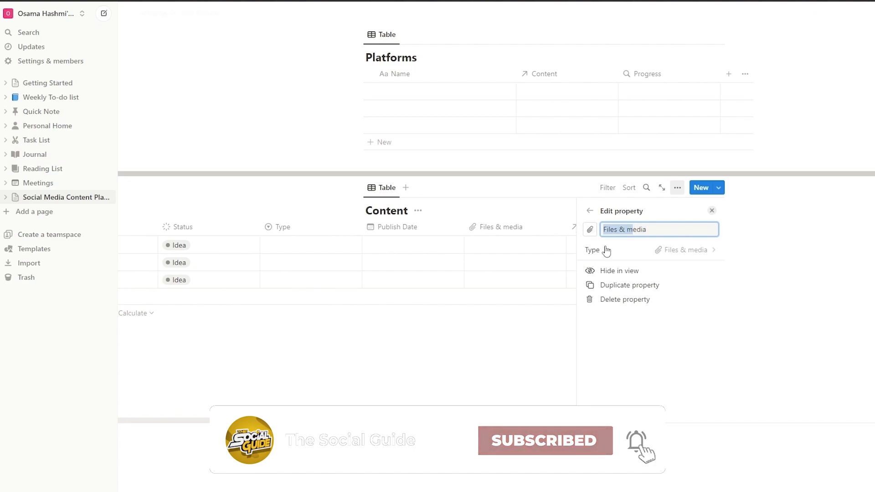
left_click(803, 238)
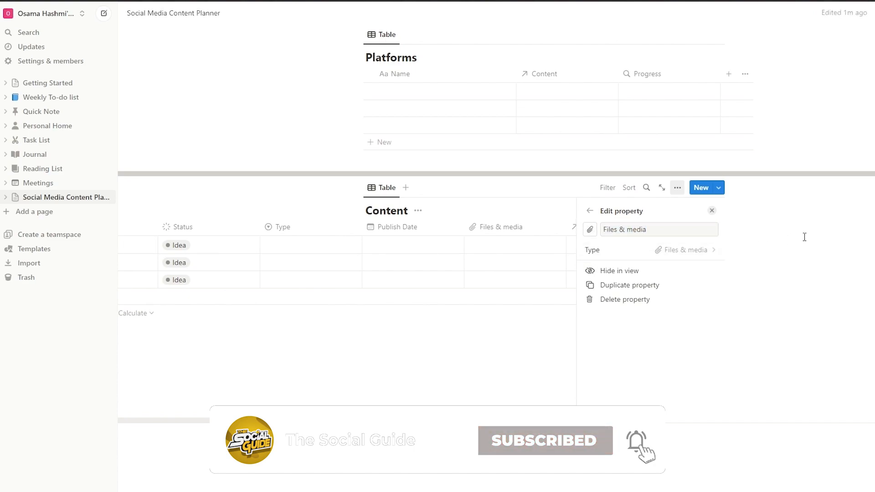
left_click(712, 211)
Step: Name the three rows of the Platforms table "TikTok", "Youtube" and "Instagram"
left_click_drag(566, 328, 492, 283)
scroll(428, 200, "up", 3)
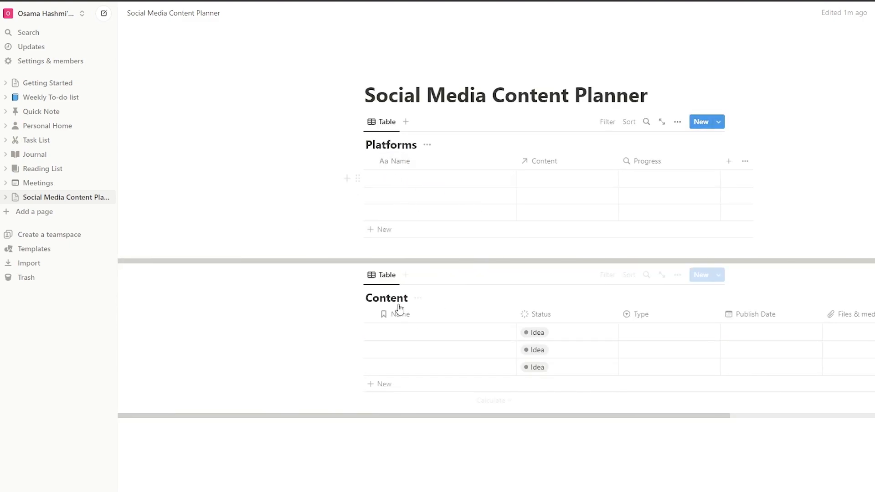
left_click(392, 180)
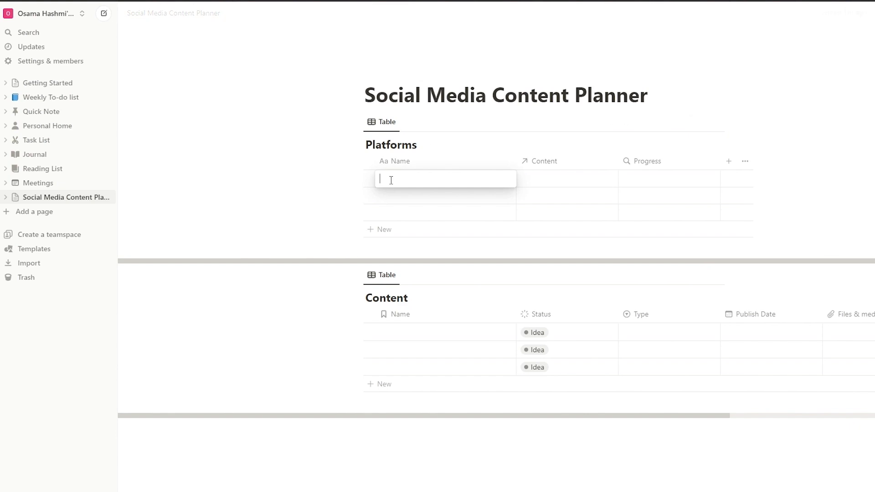
type("TikTok")
key("Return")
left_click(395, 197)
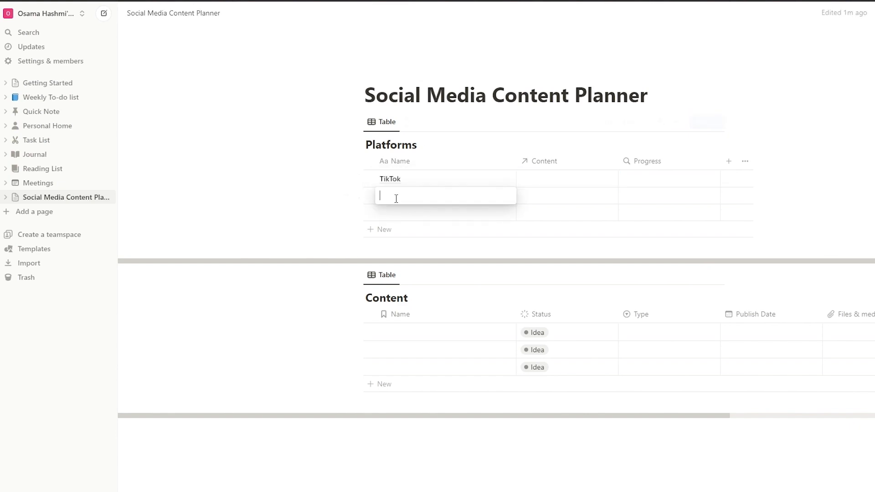
type("Youtube")
key("Return")
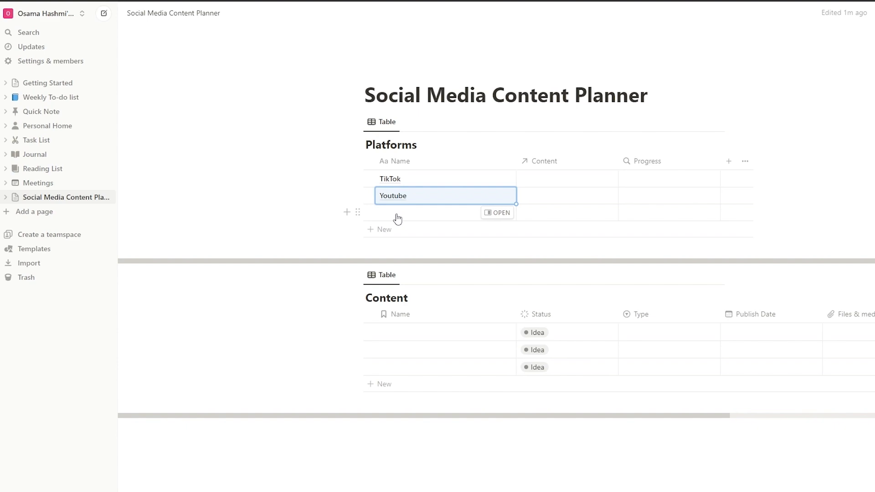
left_click(398, 214)
type("Instagram")
key("Return")
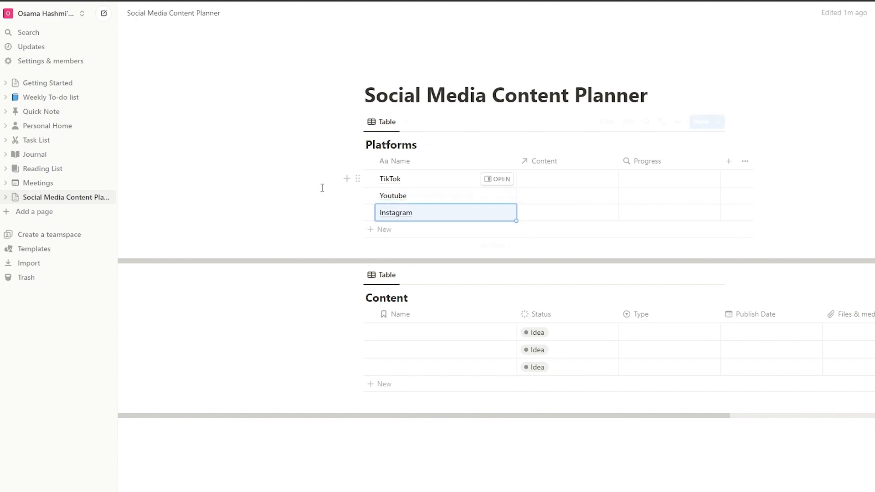
Step: Name the three rows of the Content table "Content # 1", "Content # 2" and "Content # 3"
left_click(413, 332)
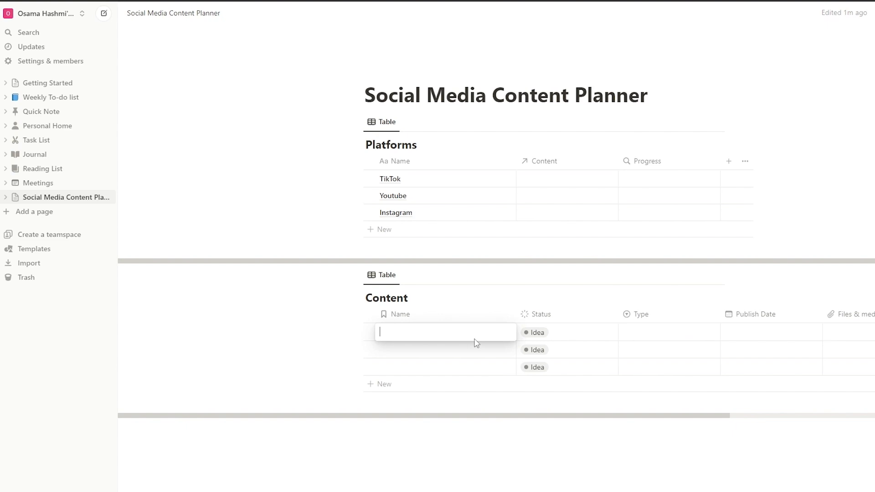
type("C")
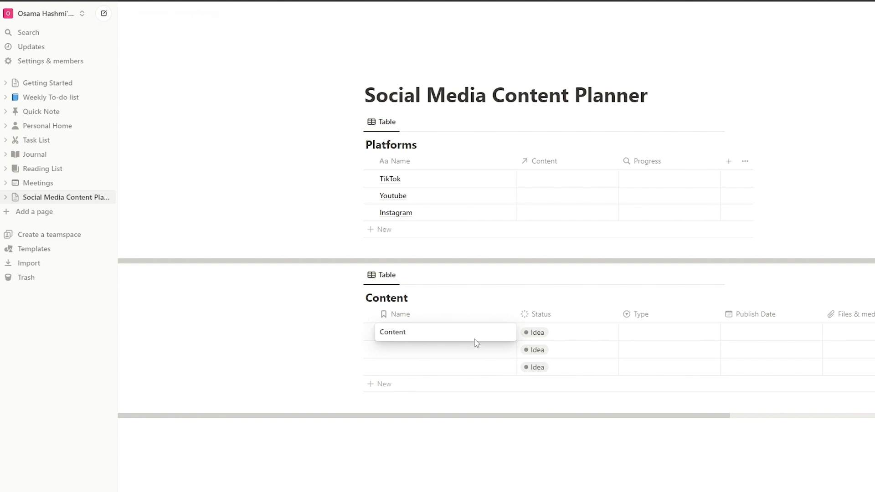
type("ontent")
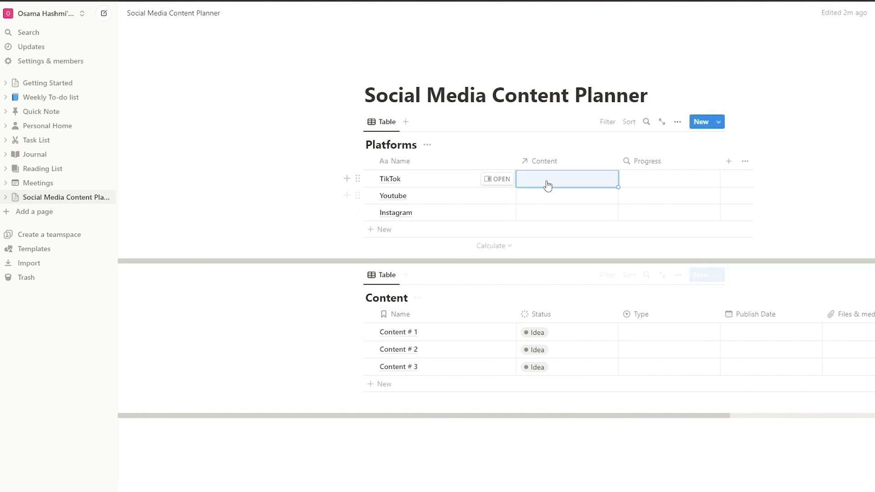
Step: Link Content # 1 to TikTok, Content # 2 to Youtube and Content # 3 to Instagram in the Platforms table
left_click(547, 183)
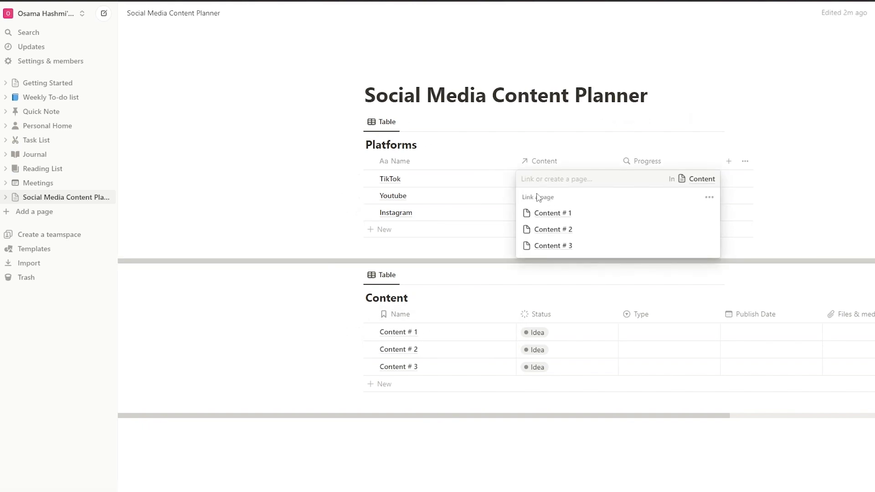
left_click(548, 214)
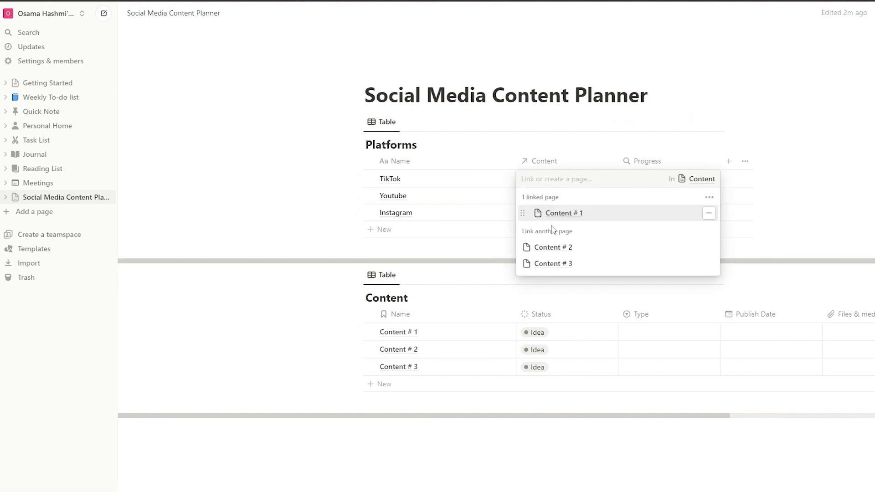
key("Escape")
left_click(553, 196)
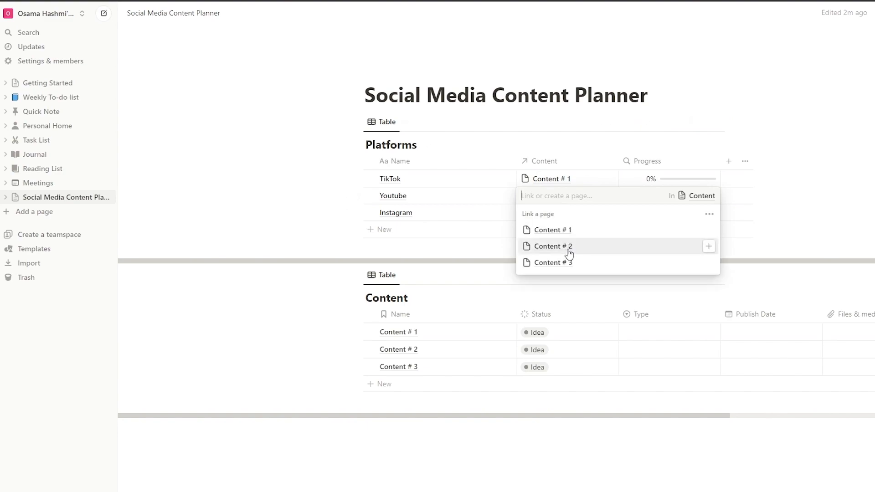
left_click(570, 253)
key("Escape")
left_click(549, 214)
left_click(561, 279)
key("Escape")
Step: Set the Type of Content # 1 to Short Video, Content # 2 to Video and Content # 3 to Carousel
left_click_drag(576, 415, 677, 415)
left_click(394, 332)
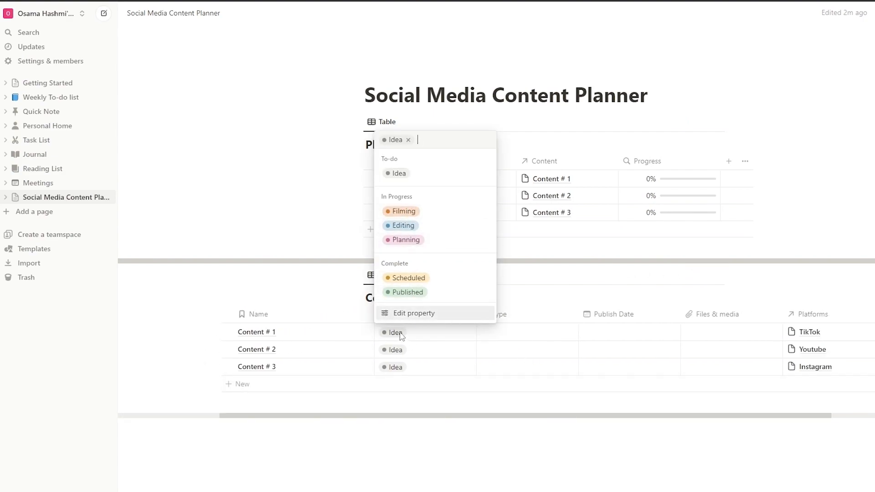
left_click(501, 332)
left_click(520, 338)
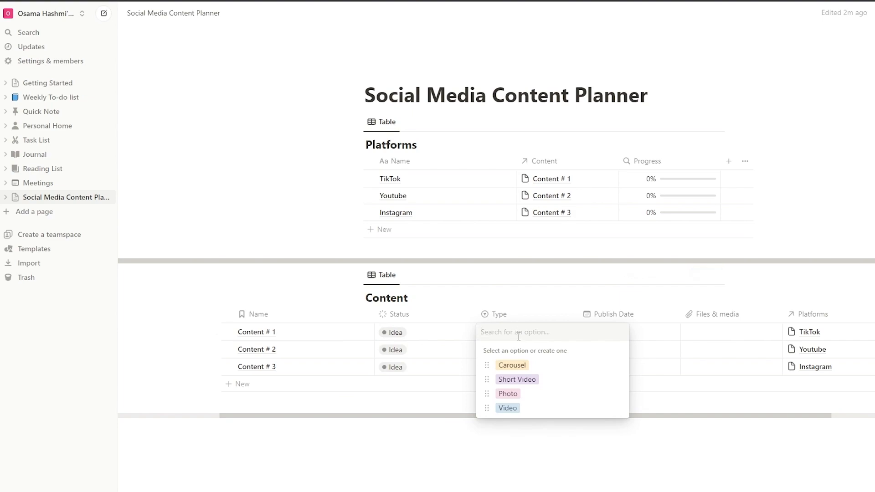
left_click(531, 384)
key("Return")
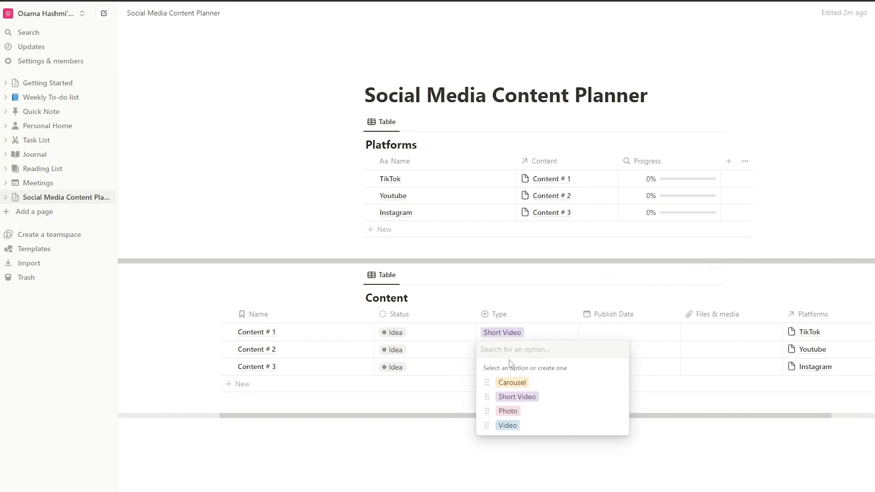
left_click(508, 425)
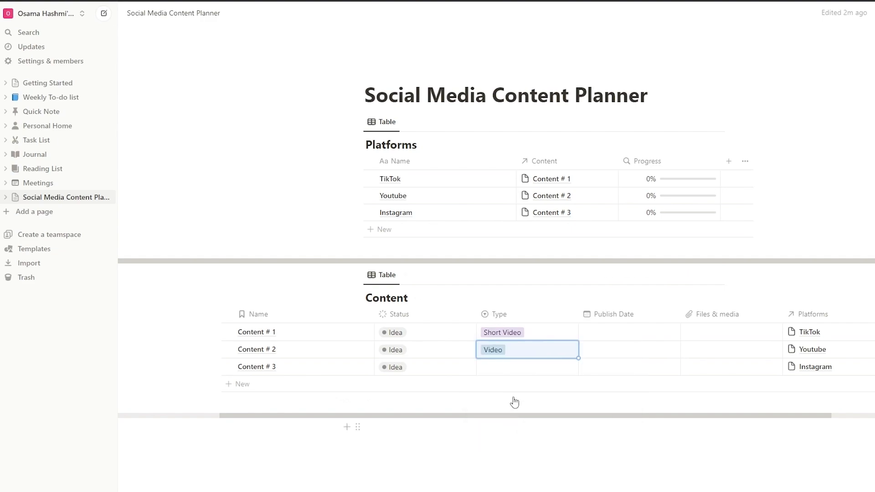
left_click(508, 373)
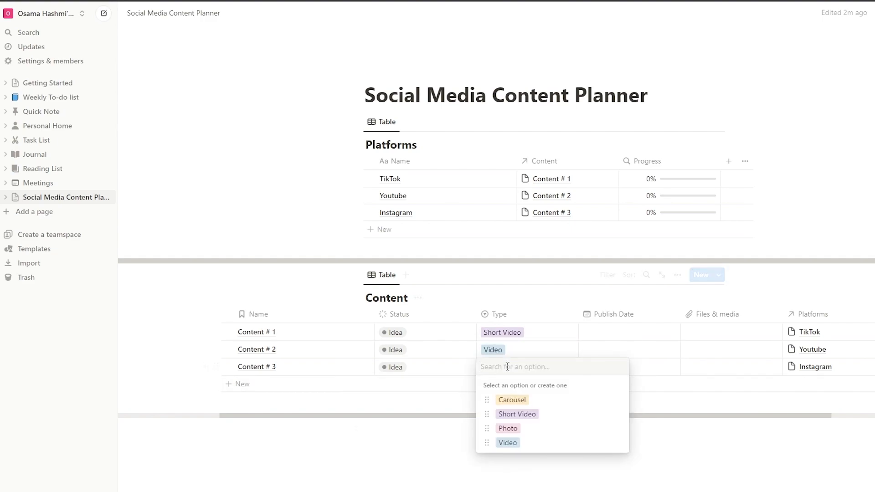
left_click(512, 400)
left_click(532, 436)
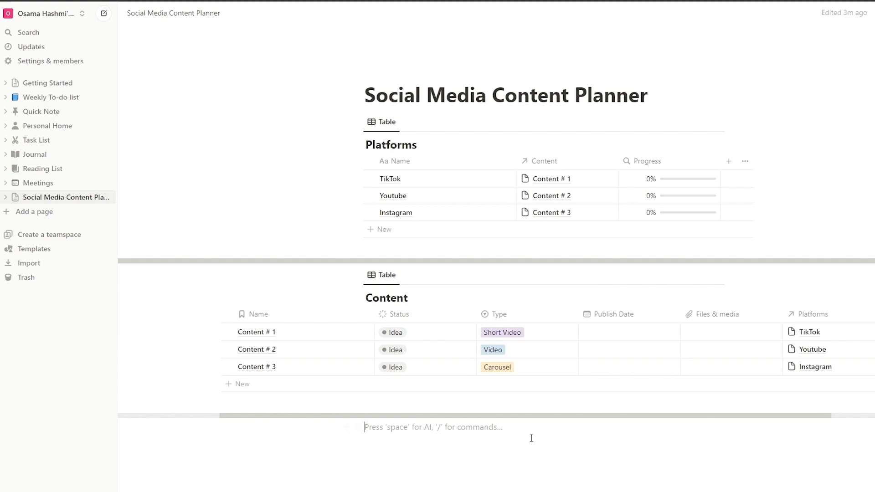
Step: Set the Publish Date of Content # 1 to April 30, 2023, Content # 2 to May 1, 2023 and Content # 3 to May 3, 2023
left_click(612, 341)
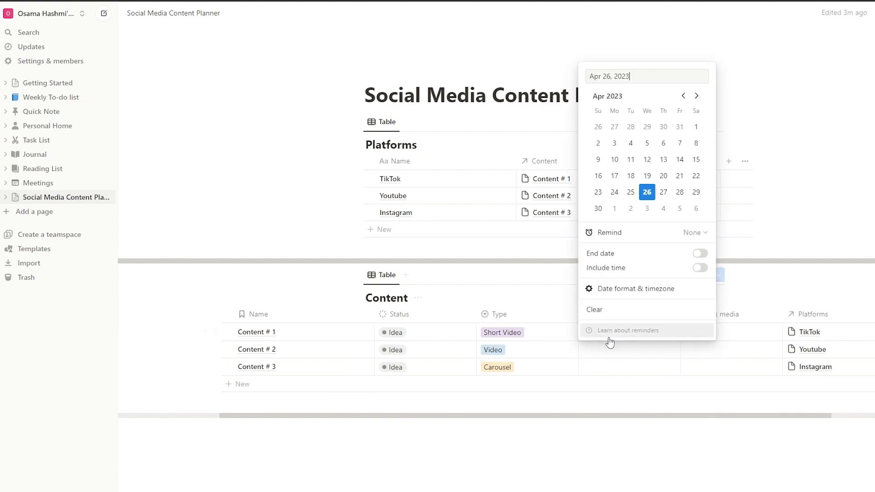
left_click(599, 208)
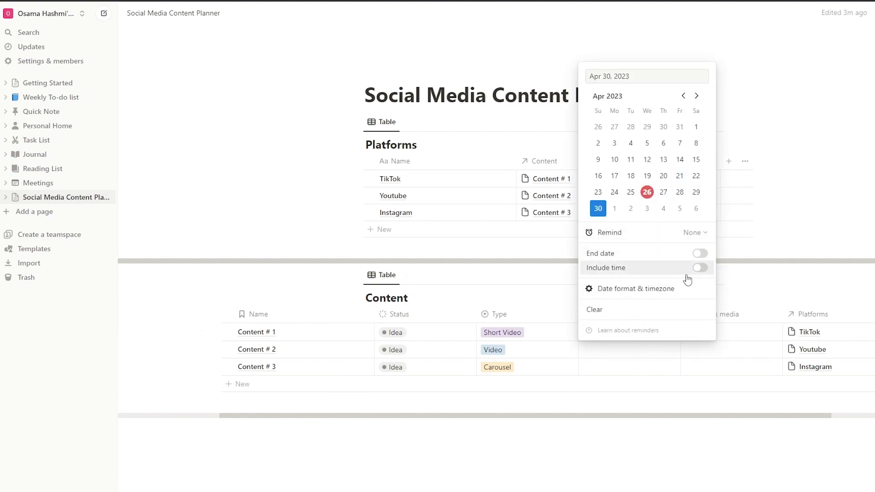
key("Escape")
left_click(600, 355)
left_click(615, 371)
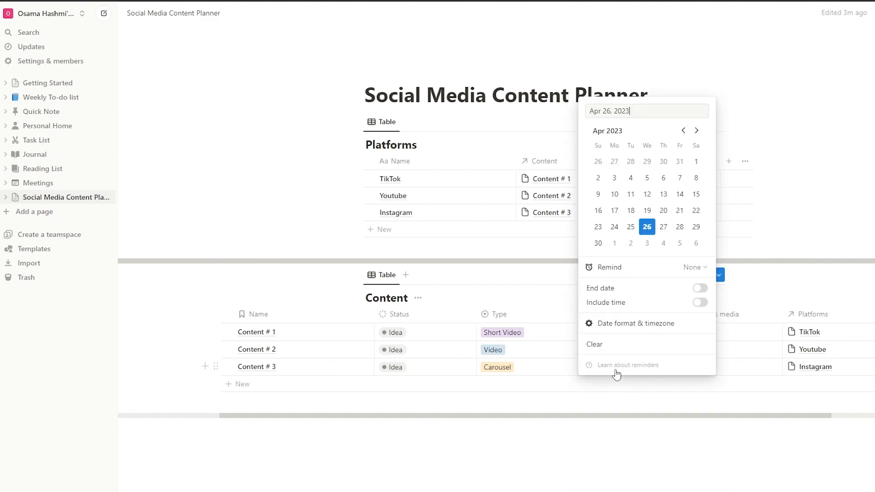
left_click(696, 131)
left_click(647, 161)
key("Escape")
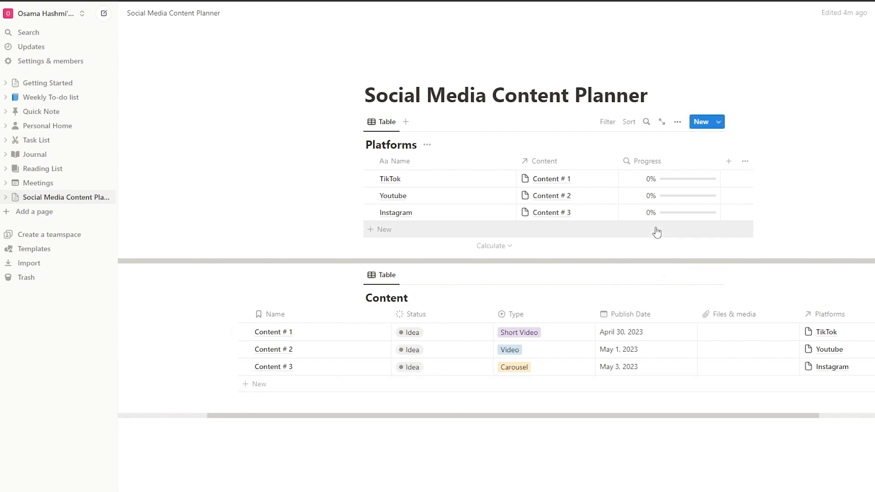
Step: Change the layout of the Platforms database view from Table to Gallery
left_click(678, 122)
left_click(681, 124)
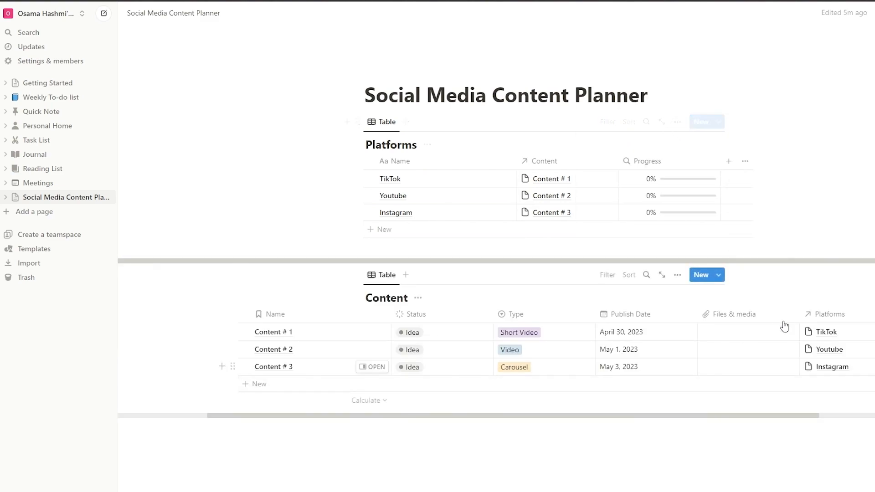
left_click(680, 122)
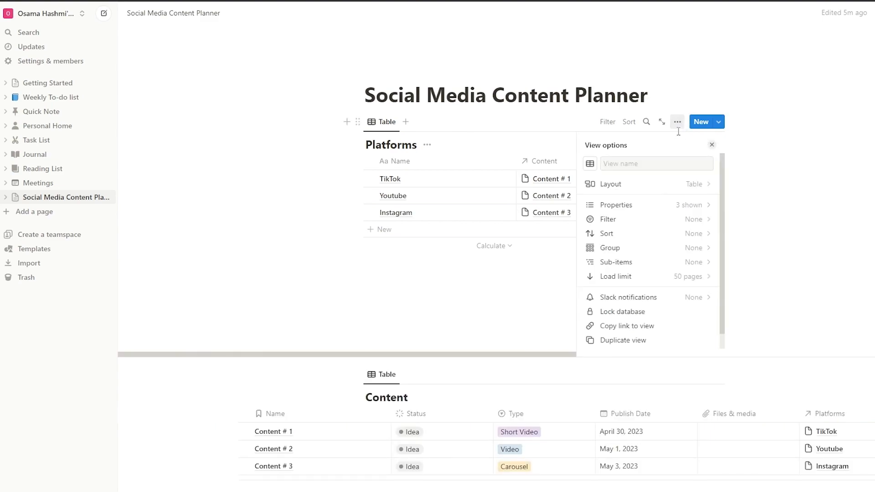
left_click(621, 192)
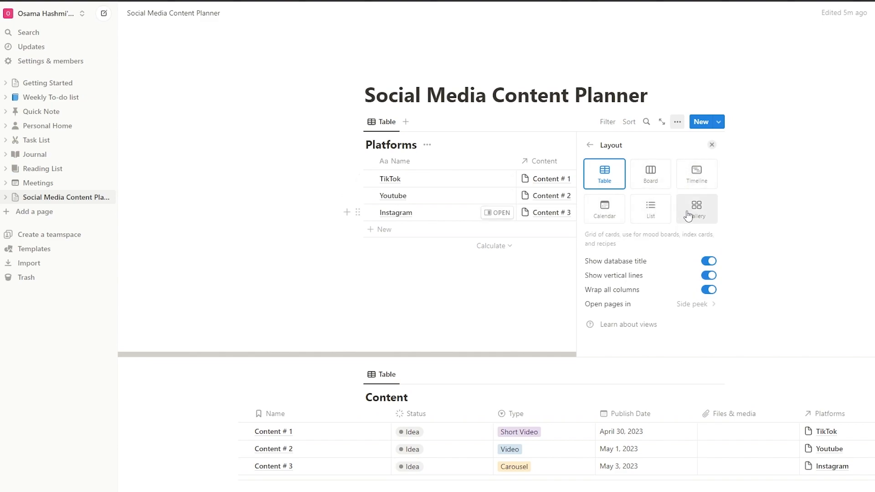
left_click(708, 215)
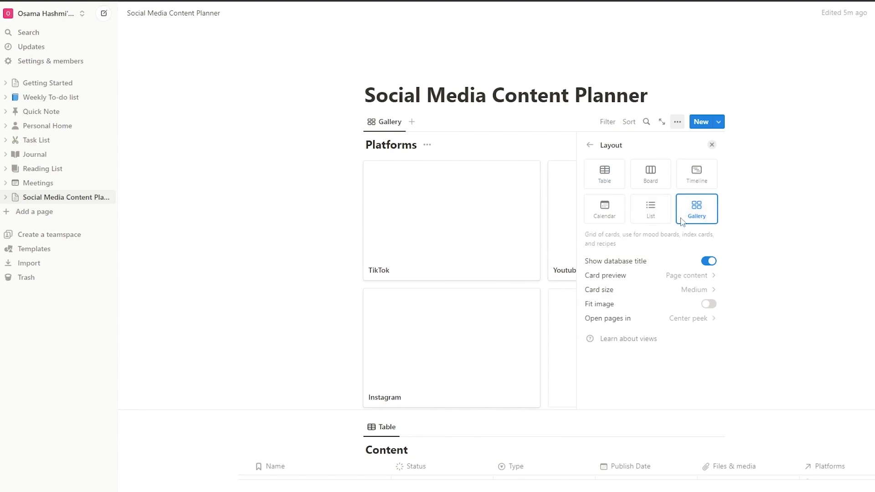
Step: Try the Small card size for the Platforms gallery, return it to Medium and leave the database title shown
left_click(684, 294)
left_click(682, 290)
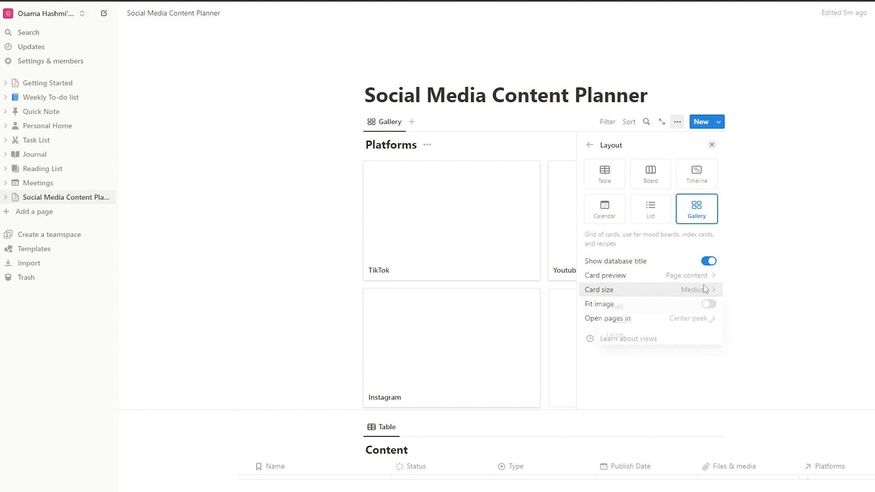
left_click(682, 290)
left_click(680, 307)
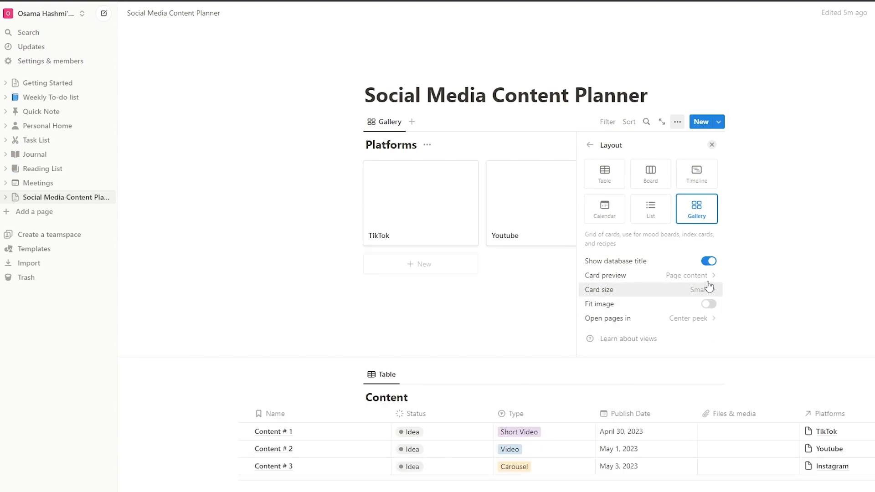
mouse_move(708, 280)
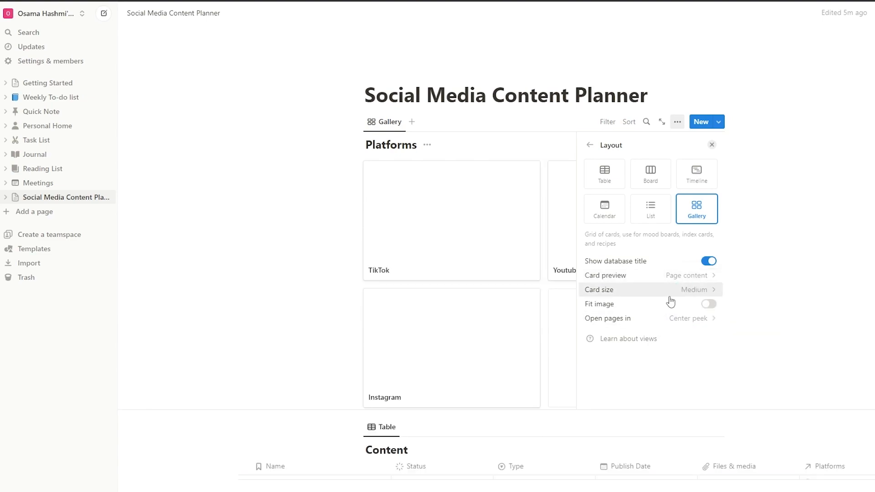
left_click(683, 293)
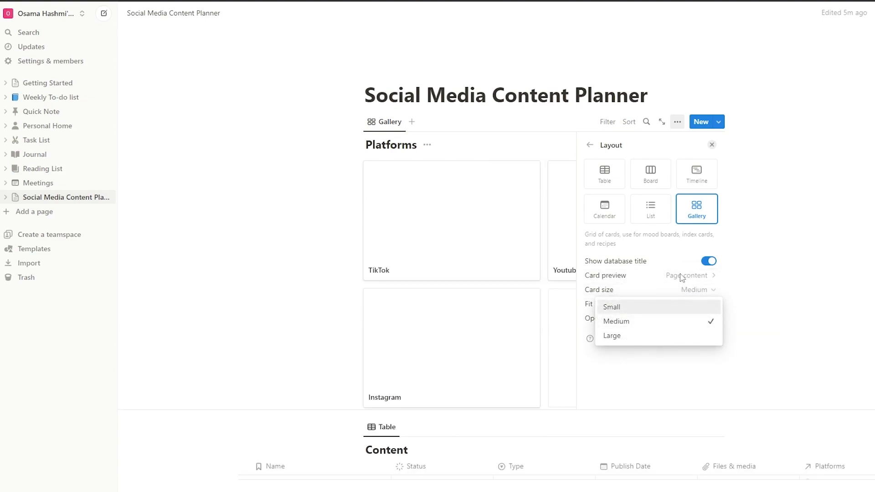
left_click(622, 266)
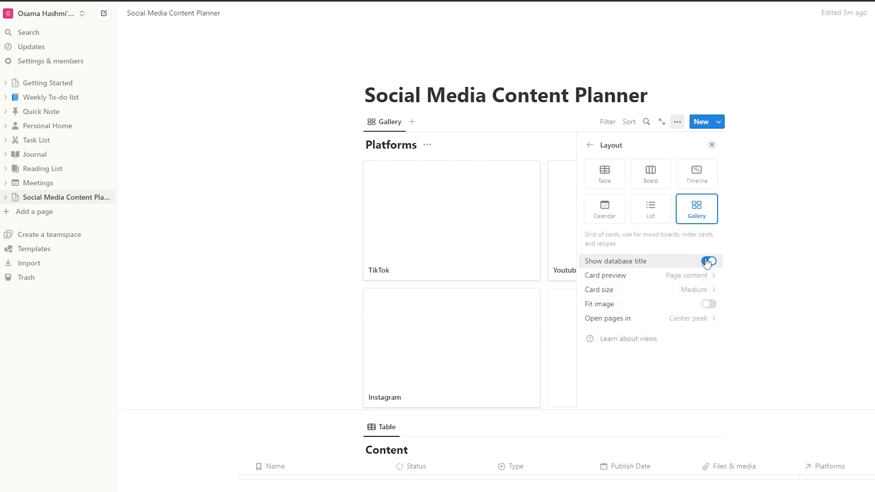
left_click(708, 261)
left_click(708, 261)
Step: Set the Platforms gallery's card preview to None and show the Progress property on its cards
left_click(691, 275)
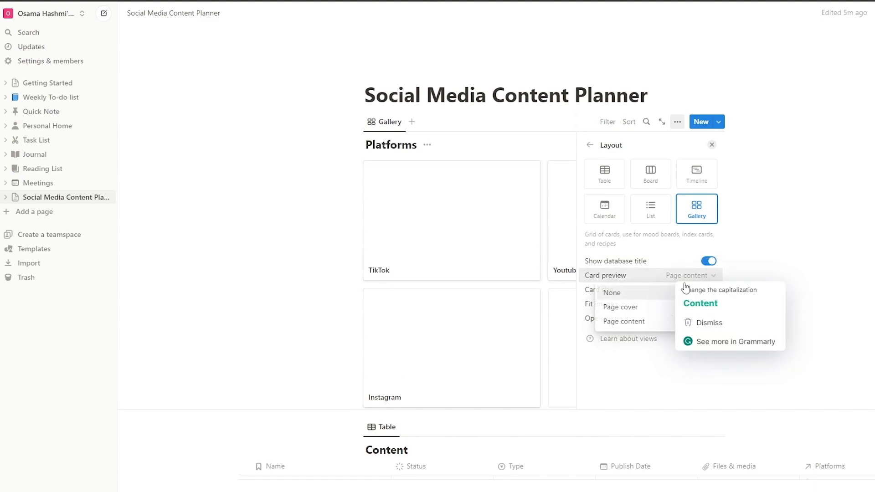
left_click(636, 295)
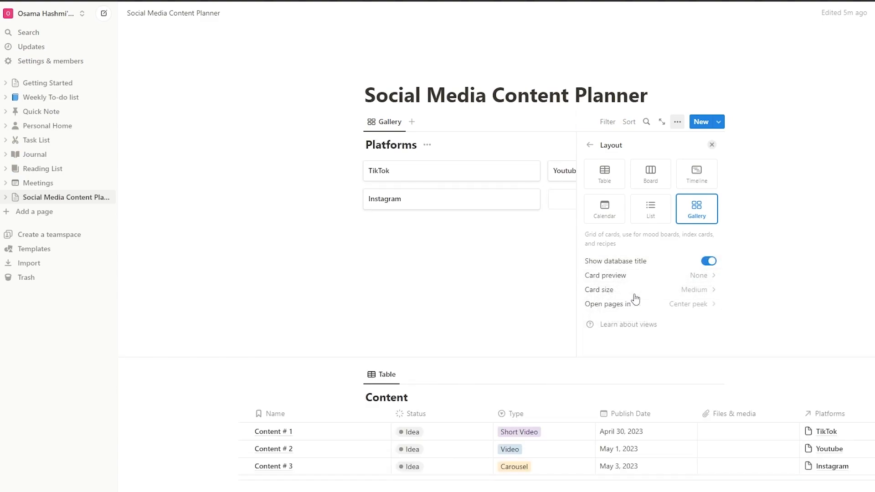
left_click(591, 145)
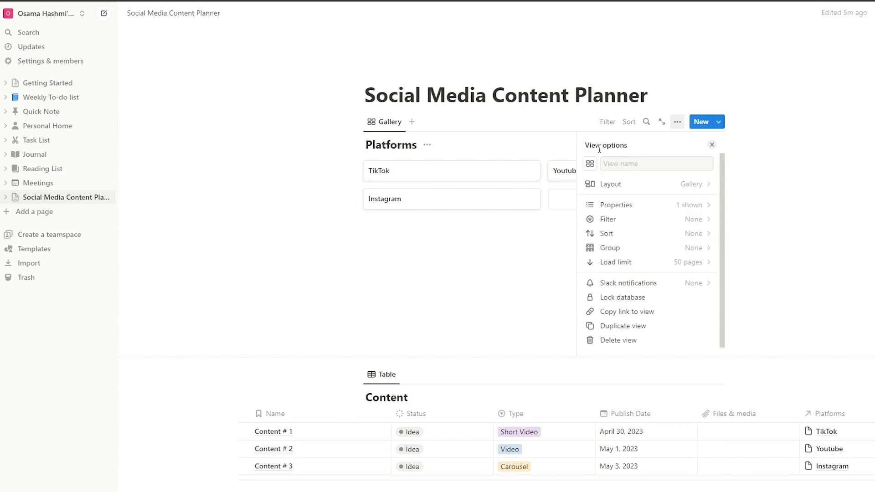
left_click(619, 206)
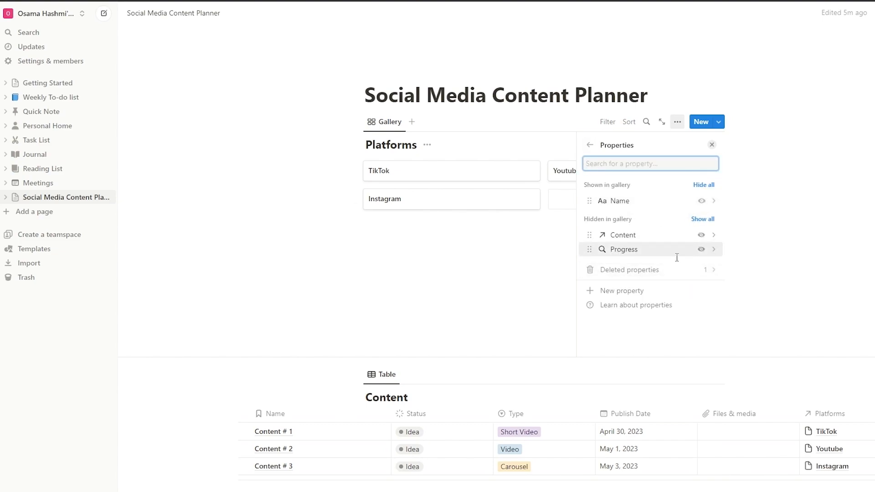
left_click(704, 201)
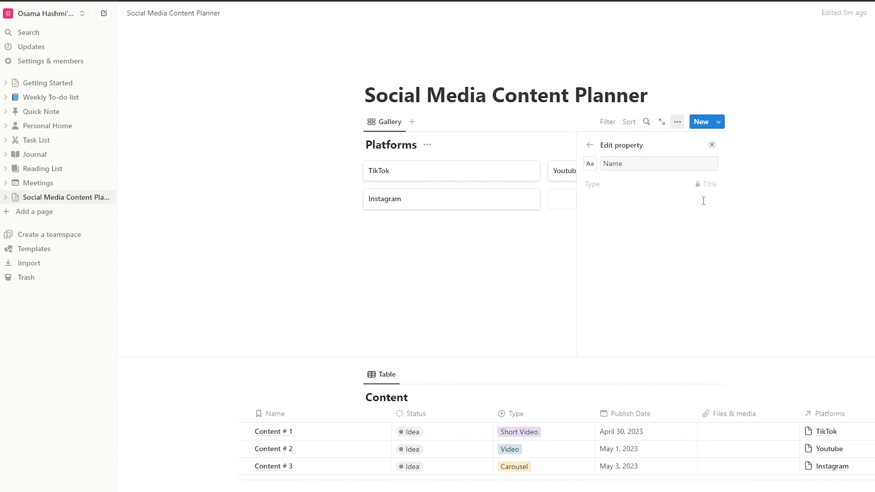
left_click(591, 145)
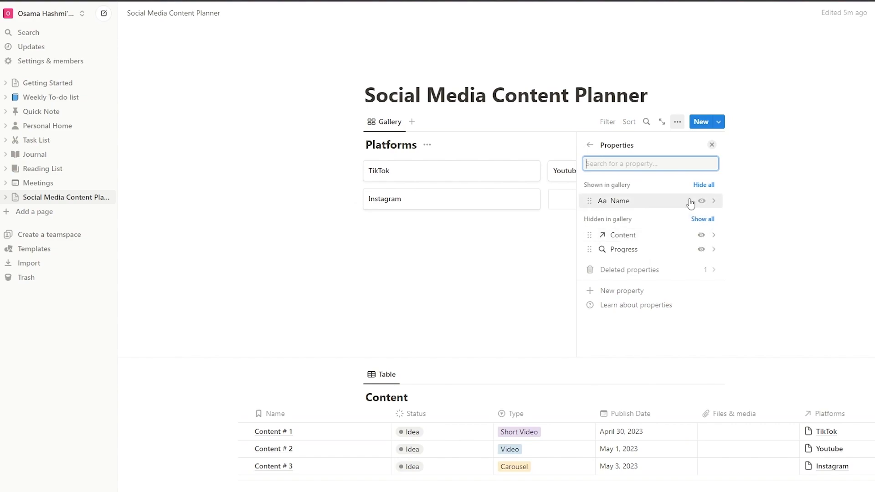
left_click(703, 250)
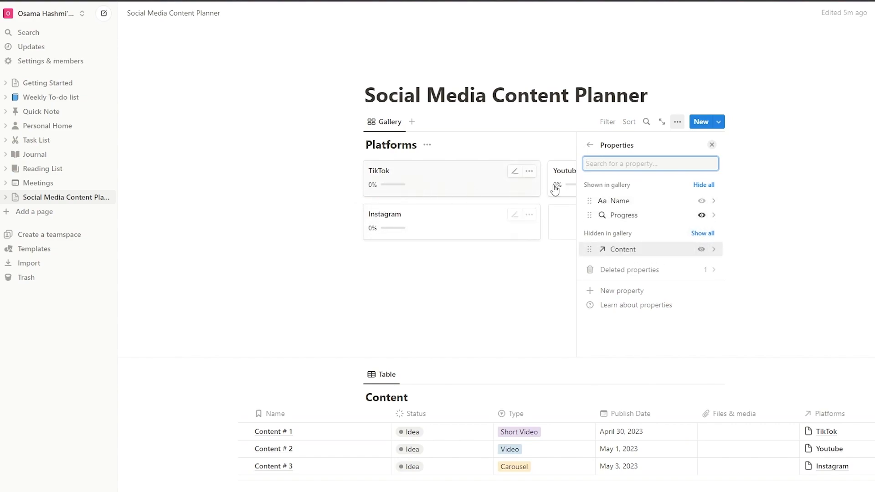
Step: Review how pages open from the Platforms gallery and close its view options
left_click(589, 146)
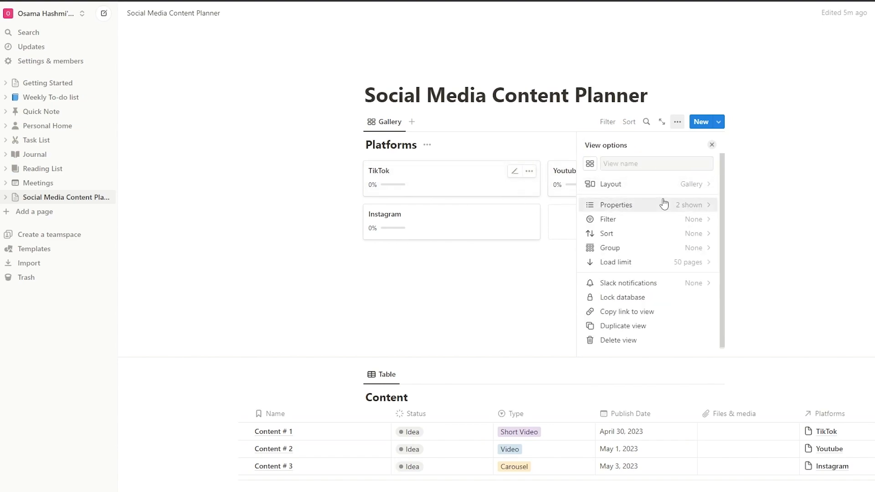
left_click(638, 187)
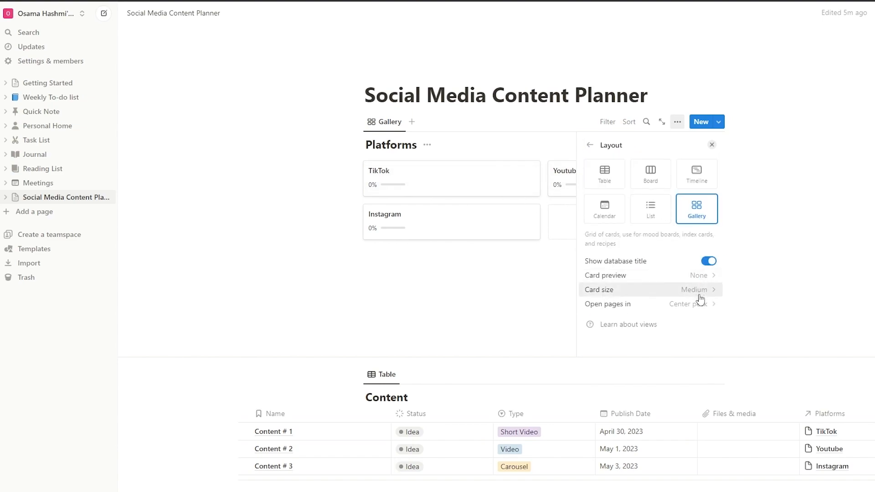
left_click(665, 304)
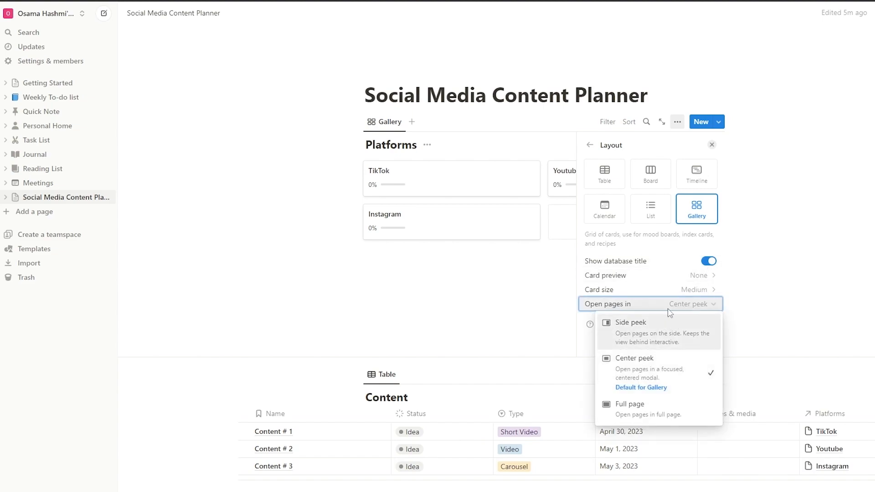
left_click(785, 283)
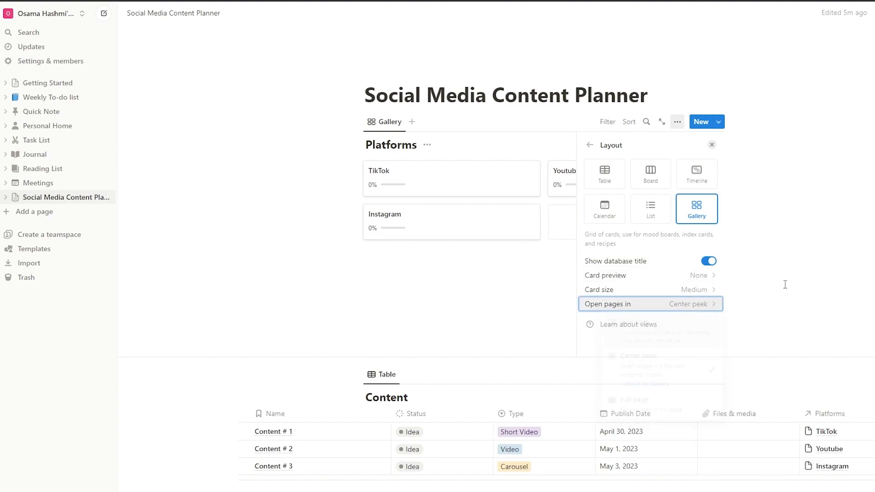
left_click(710, 145)
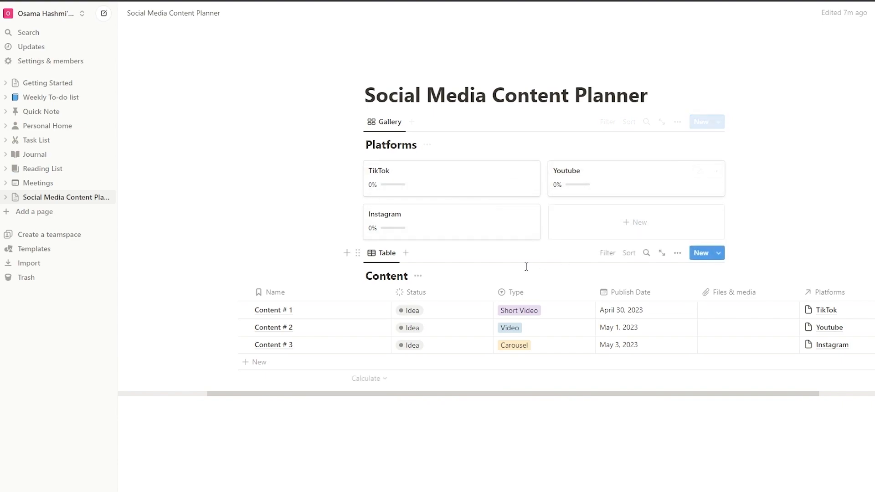
Step: Change the layout of the Content database view from Table to Calendar
scroll(347, 337, "down", 2)
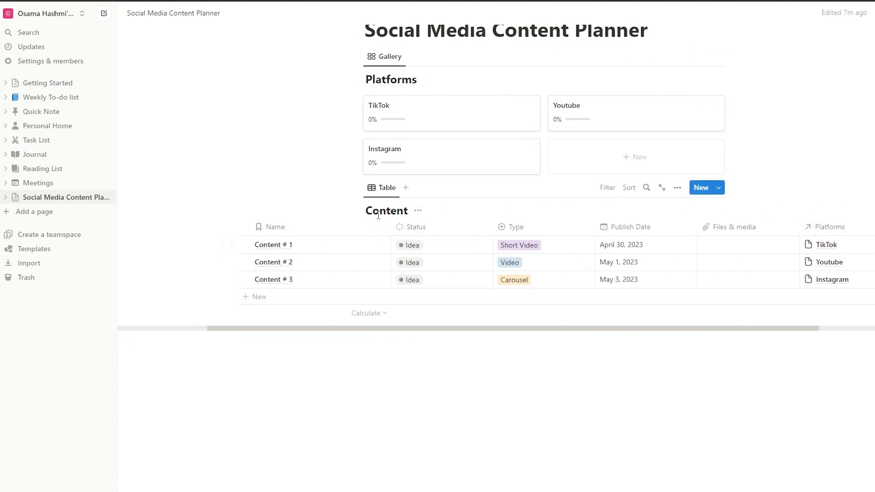
left_click(678, 188)
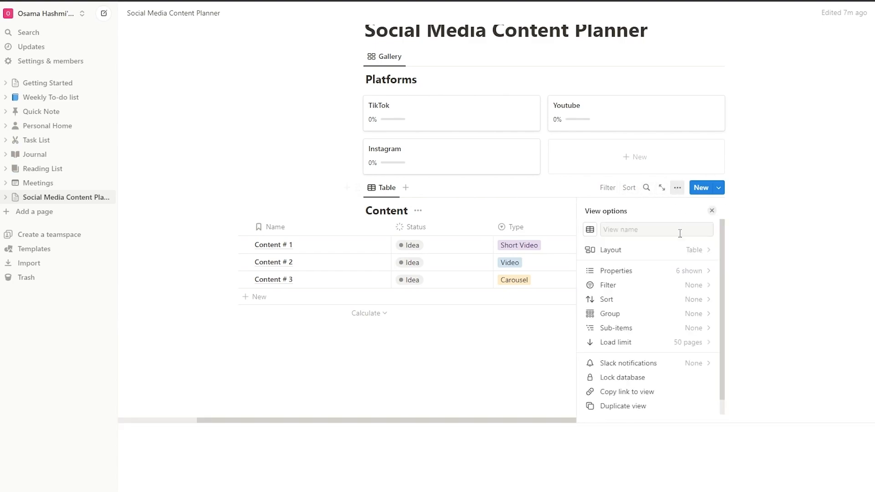
left_click(661, 250)
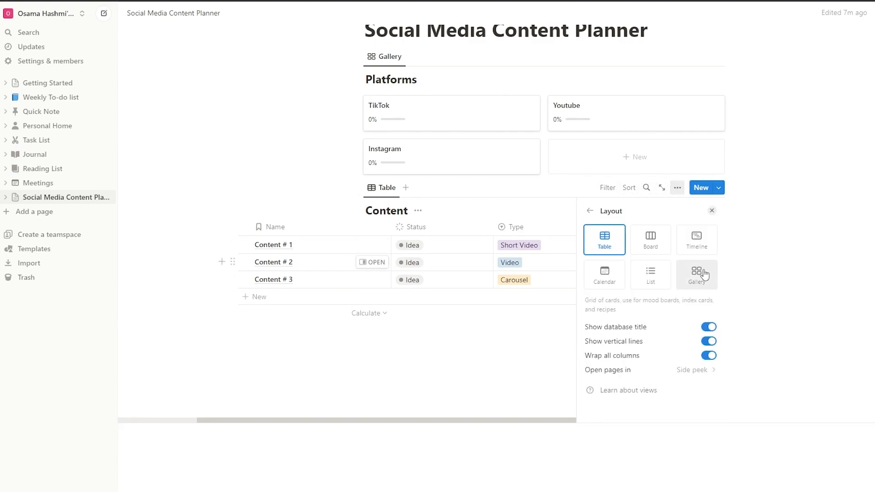
left_click(605, 283)
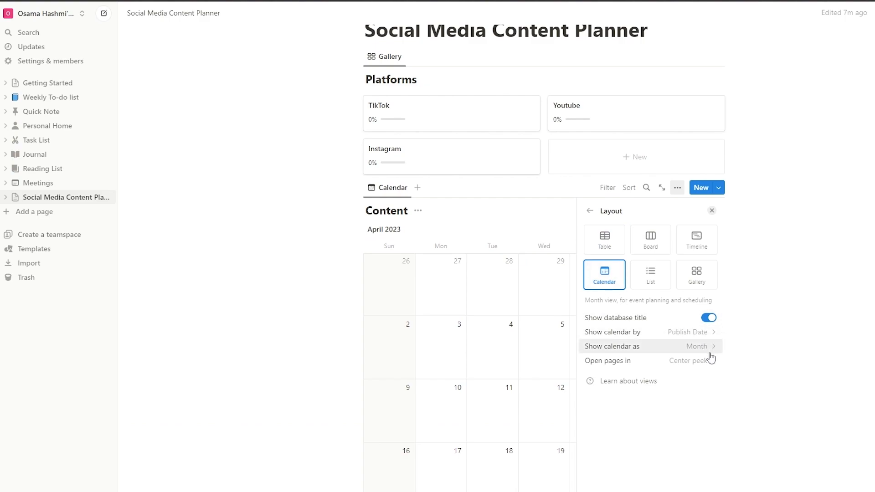
Step: Show the Status property on the Content calendar's cards and close the view options
left_click(590, 212)
left_click(655, 272)
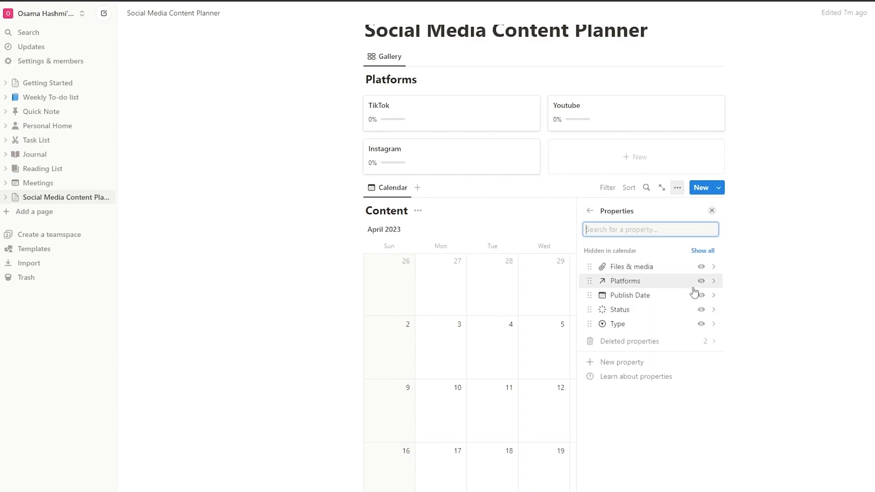
left_click(701, 310)
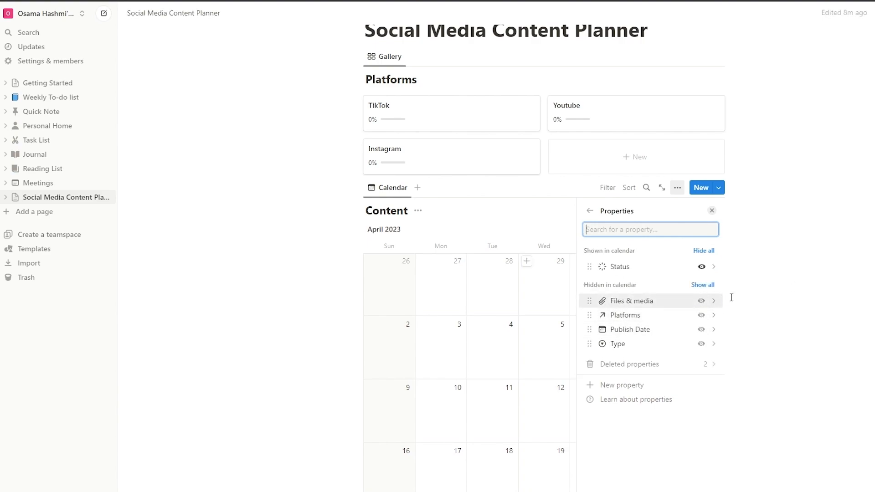
left_click(590, 210)
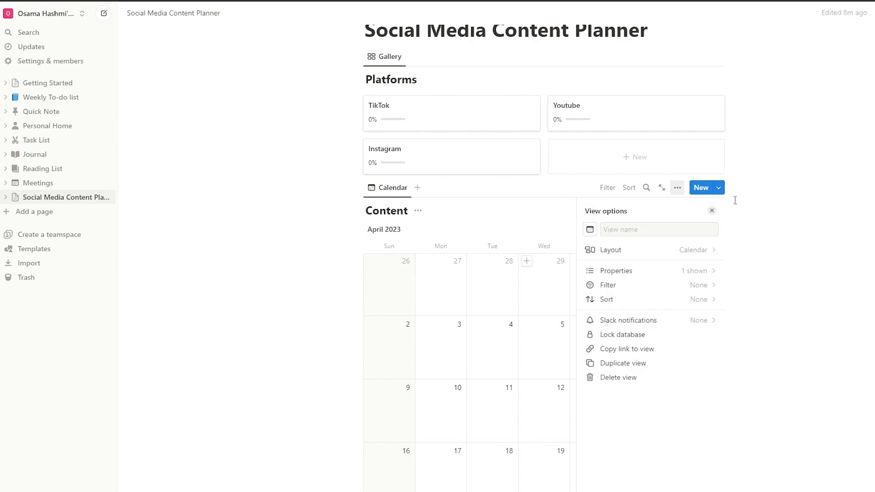
left_click(713, 212)
Step: Set the status of the Content # 3 calendar entry to Editing and close its page
scroll(661, 296, "down", 5)
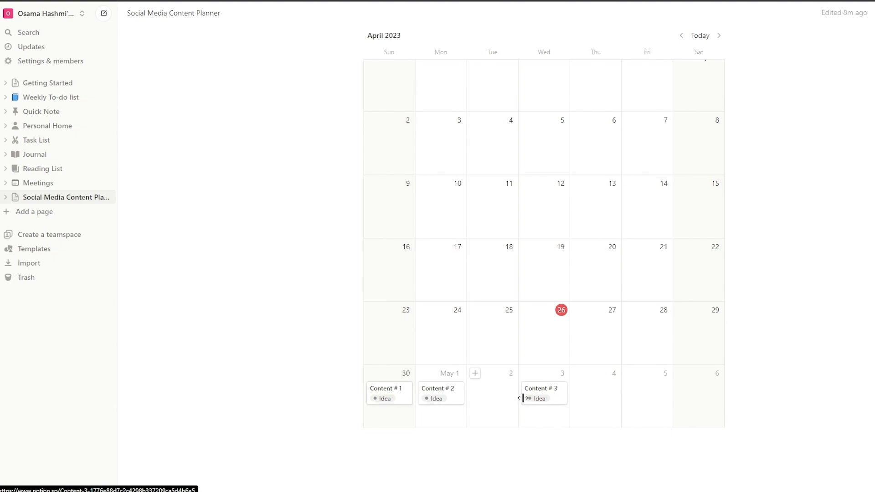
left_click(550, 400)
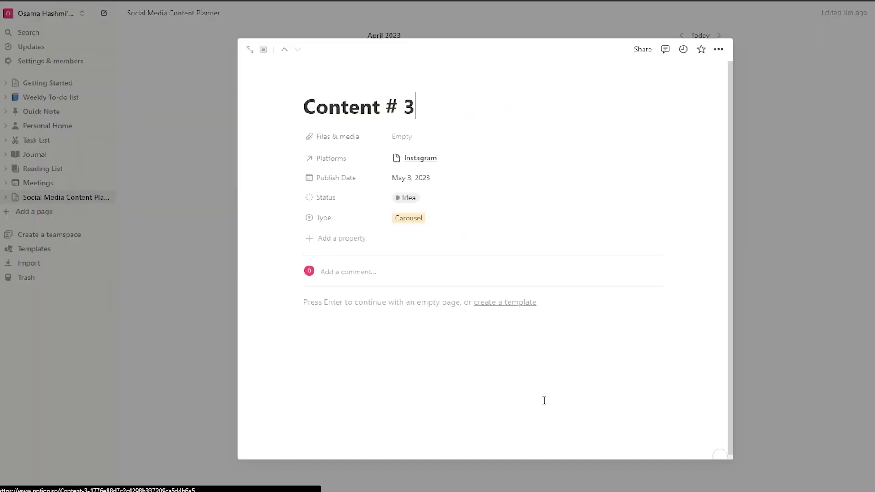
left_click(424, 198)
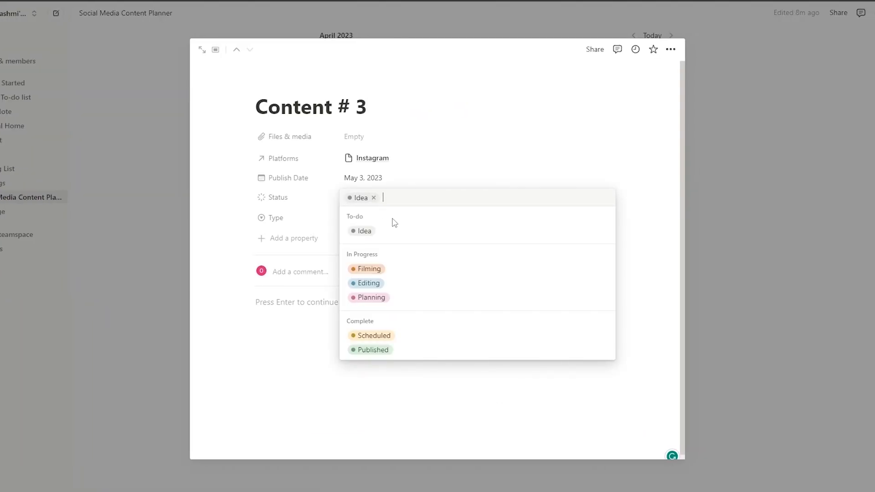
left_click(375, 285)
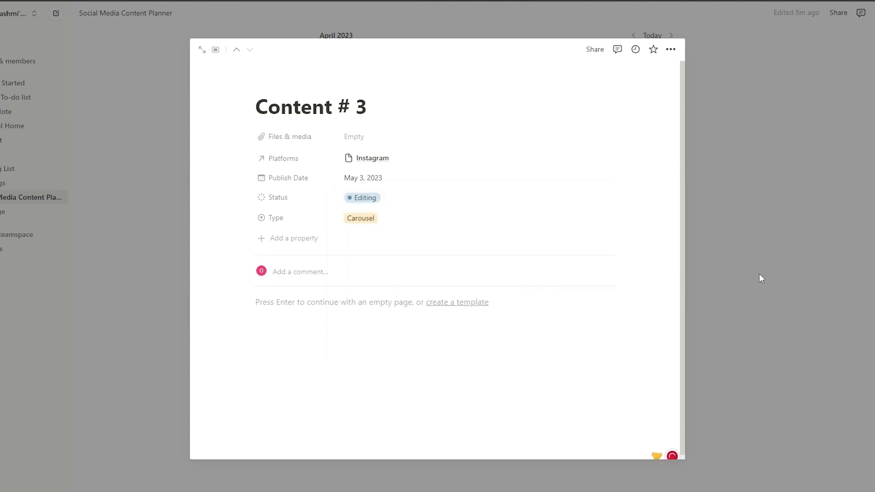
left_click(146, 313)
Step: Set the status of the Content # 2 calendar entry to Planning and close its page
left_click(397, 402)
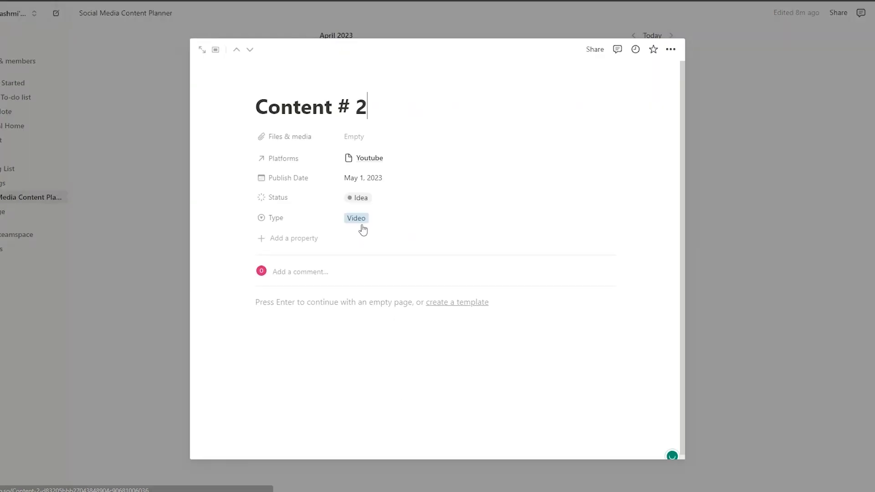
left_click(365, 201)
left_click(371, 298)
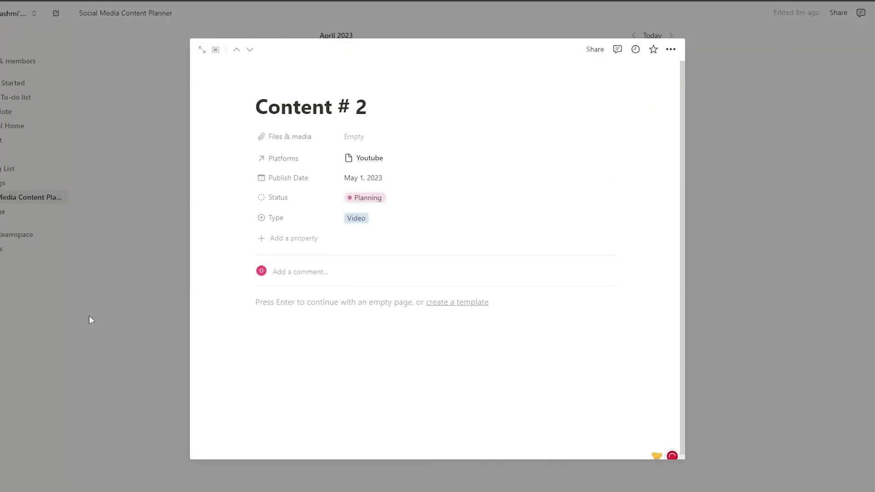
left_click(91, 315)
Step: Set the status of the Content # 1 calendar entry to Filming and close its page
left_click(338, 395)
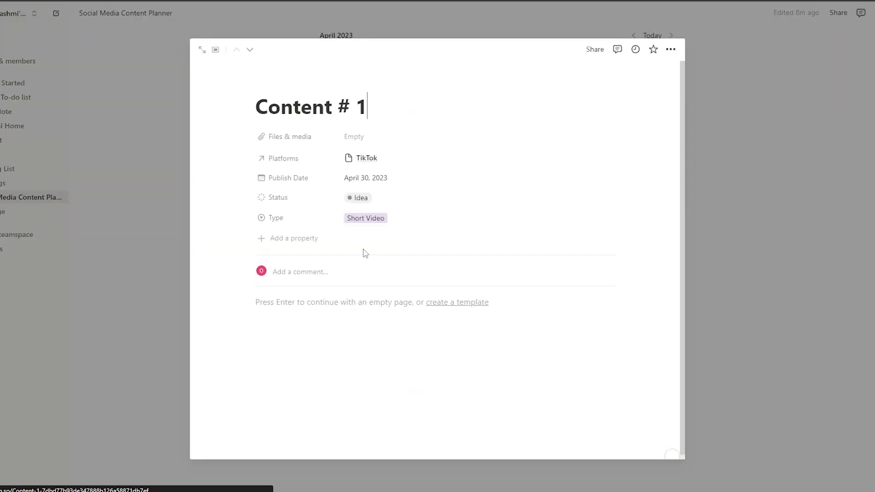
left_click(363, 199)
left_click(382, 275)
left_click(183, 323)
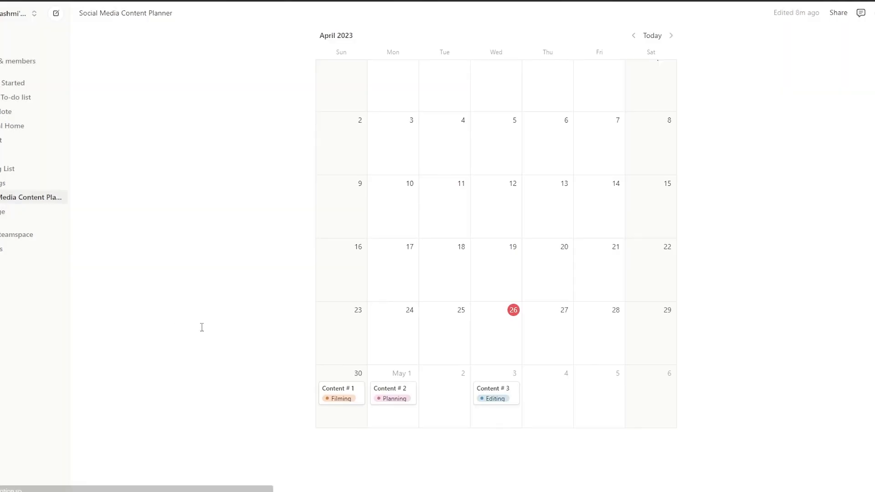
Step: Copy the link to the Content database
scroll(629, 350, "up", 5)
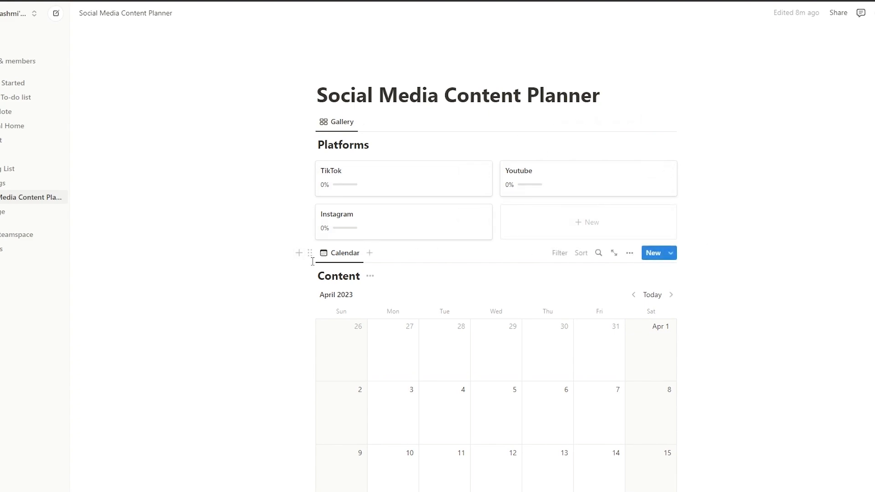
left_click(310, 255)
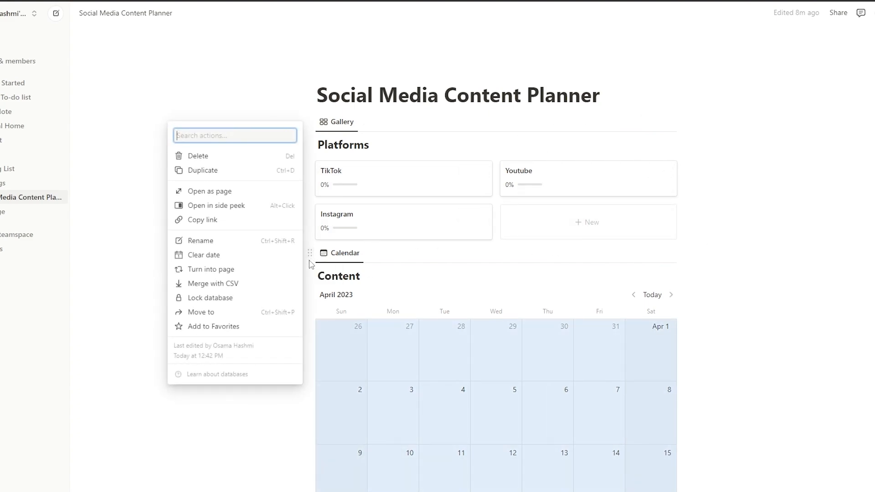
key("Escape")
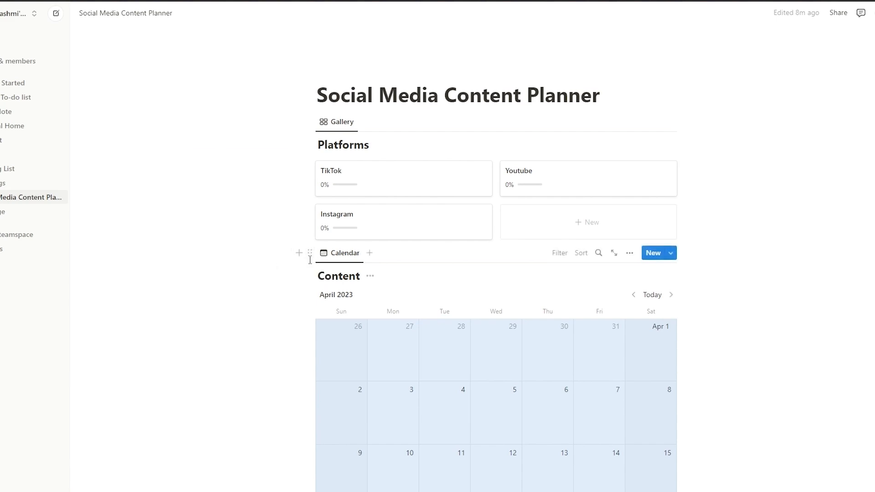
left_click(310, 253)
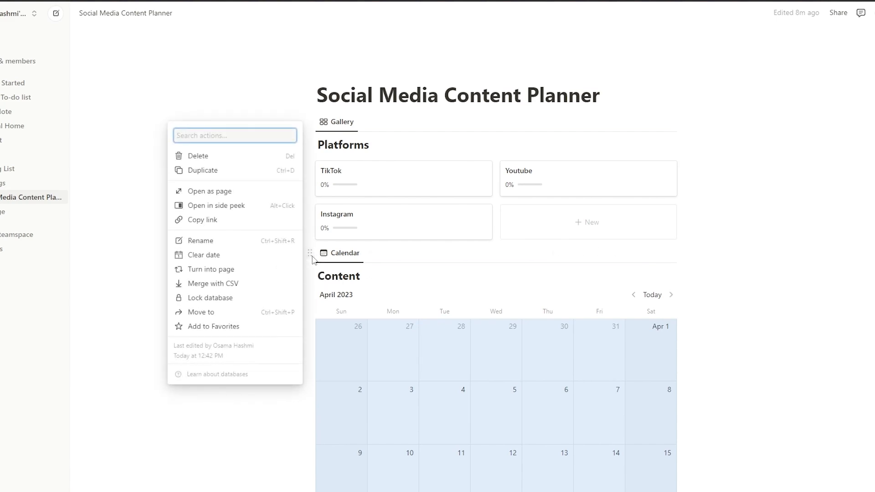
left_click(233, 221)
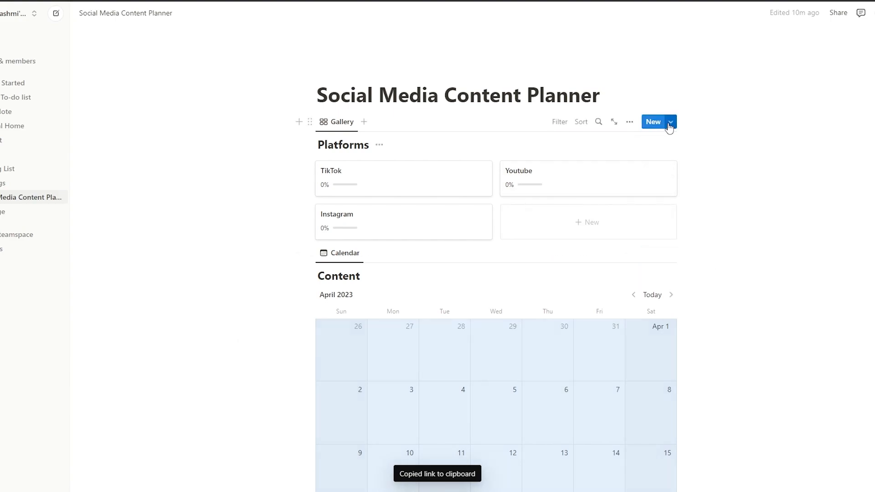
Step: Create a new template in the Platforms database and title it Platforms
left_click(670, 122)
left_click(624, 196)
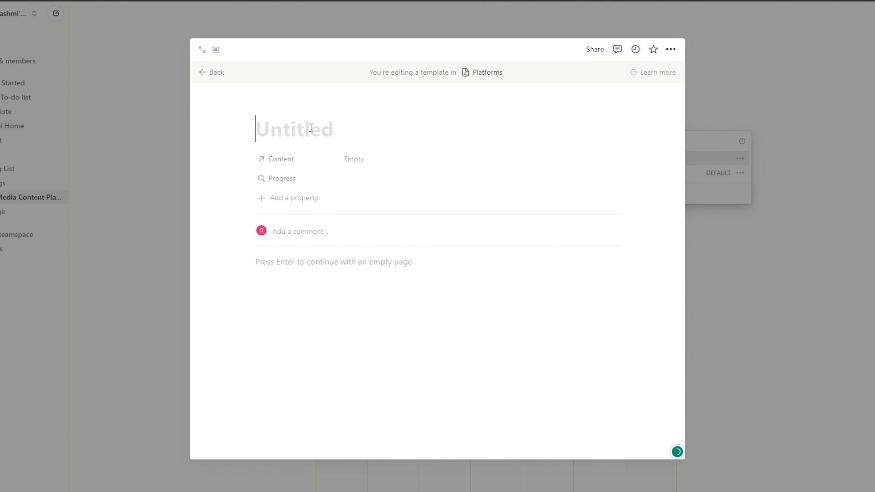
type("Platforms")
Step: Paste the copied link into the template's body and create a linked view of the Content database from it
left_click(297, 262)
key("ctrl+v")
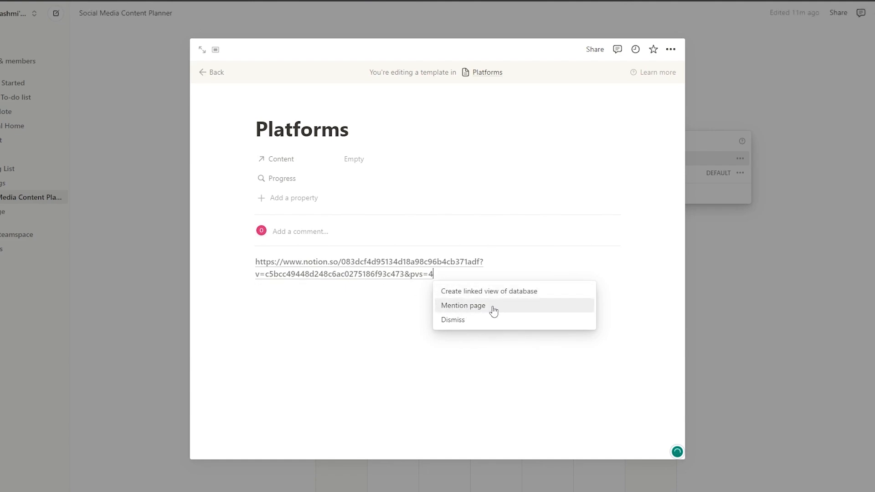
left_click(460, 308)
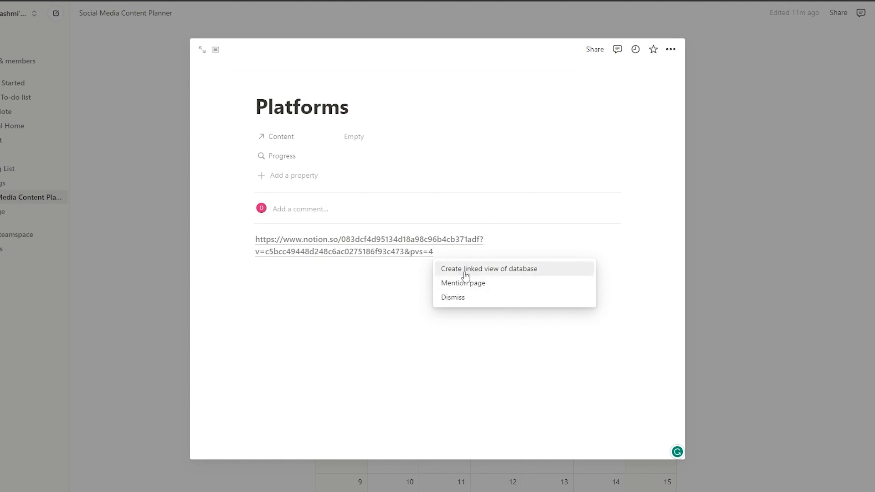
left_click(505, 274)
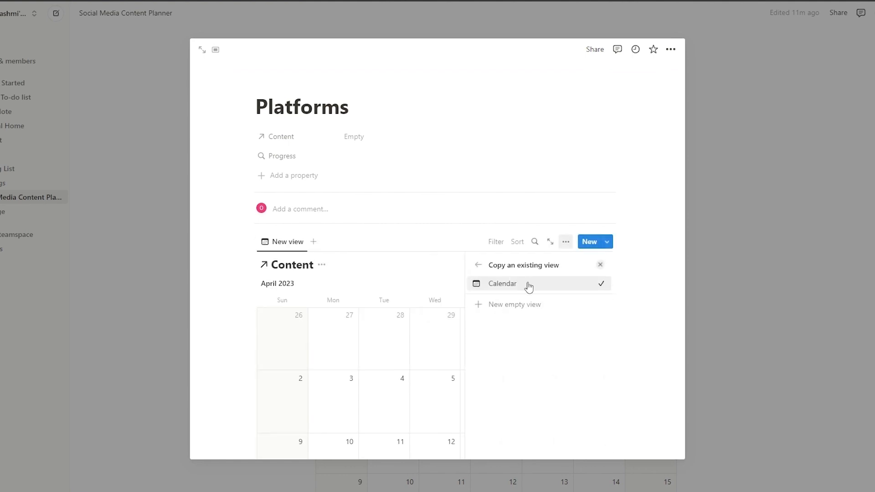
Step: Change the layout of the linked Content view in the Platforms template to Board
left_click(478, 266)
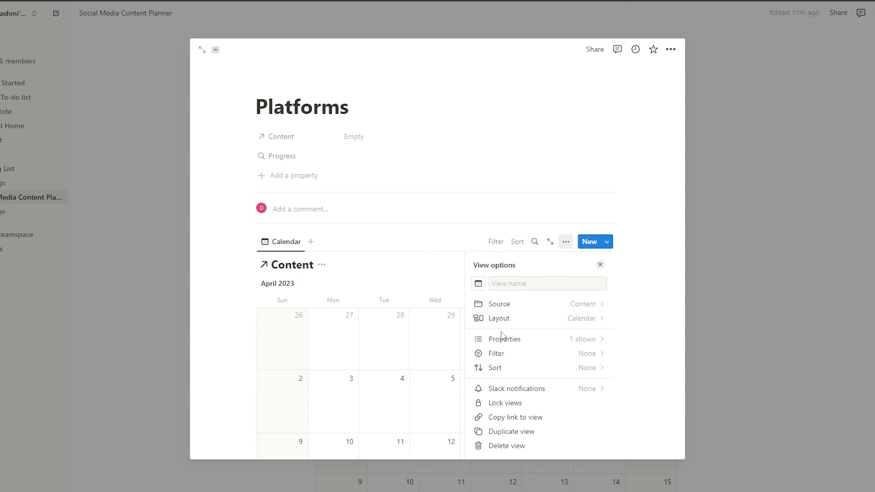
left_click(526, 319)
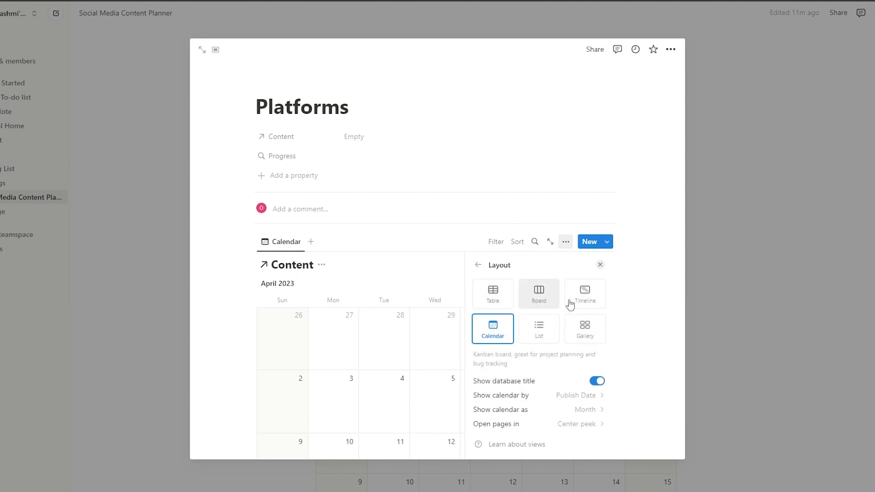
left_click(539, 299)
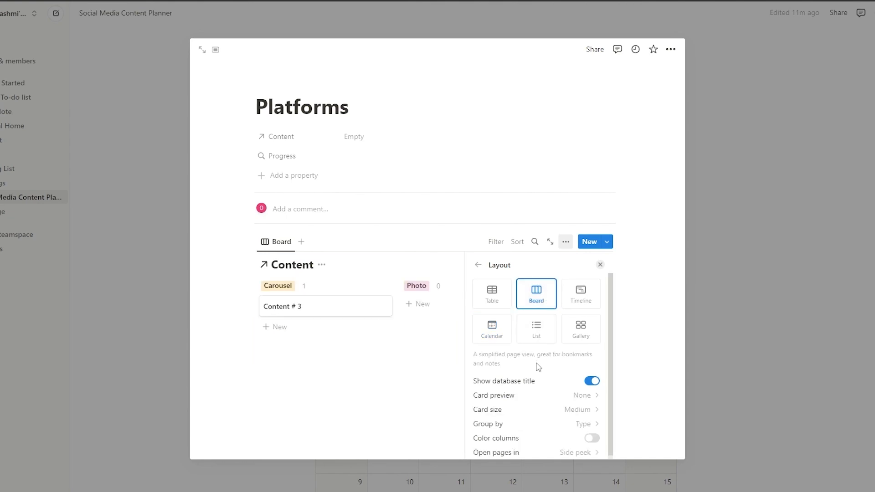
Step: Group the Content board by Status and turn on colored columns
scroll(539, 368, "down", 1)
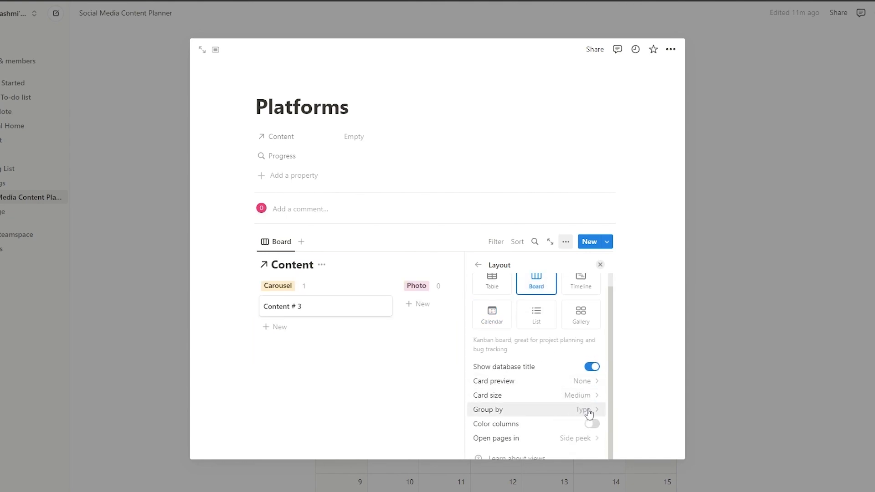
left_click(590, 414)
left_click(510, 286)
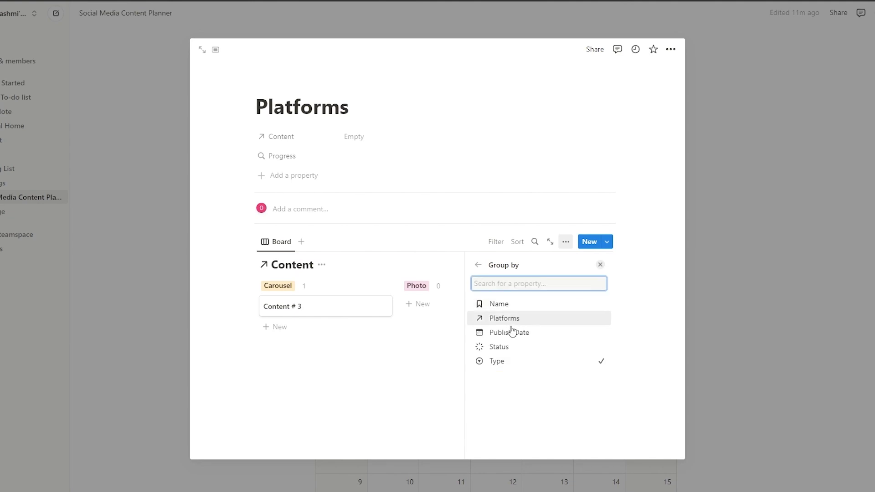
left_click(524, 349)
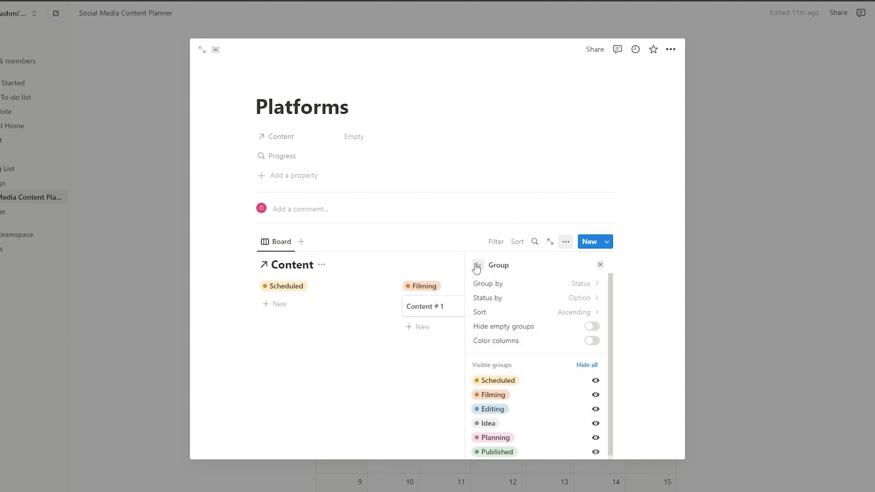
left_click(589, 342)
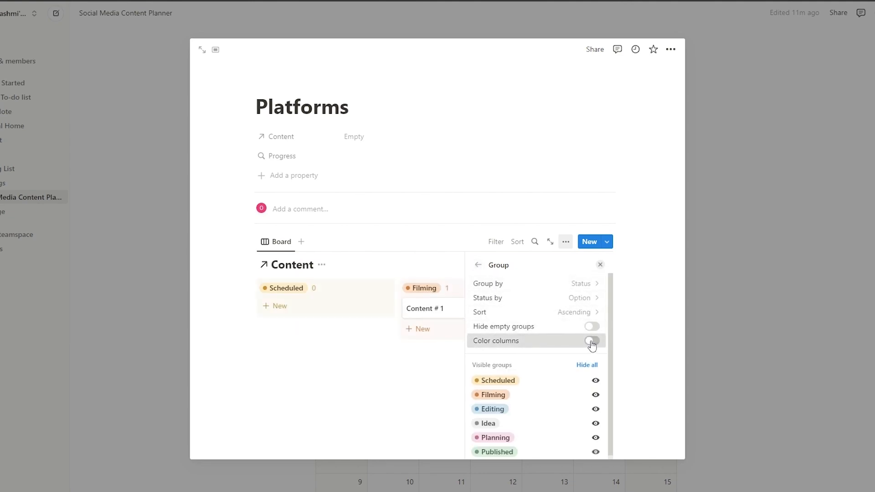
scroll(548, 340, "down", 1)
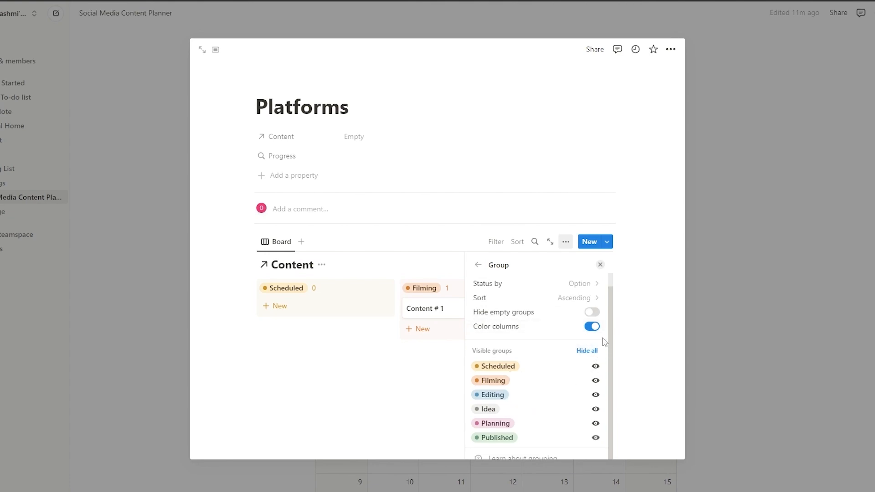
scroll(539, 398, "up", 1)
scroll(538, 424, "down", 1)
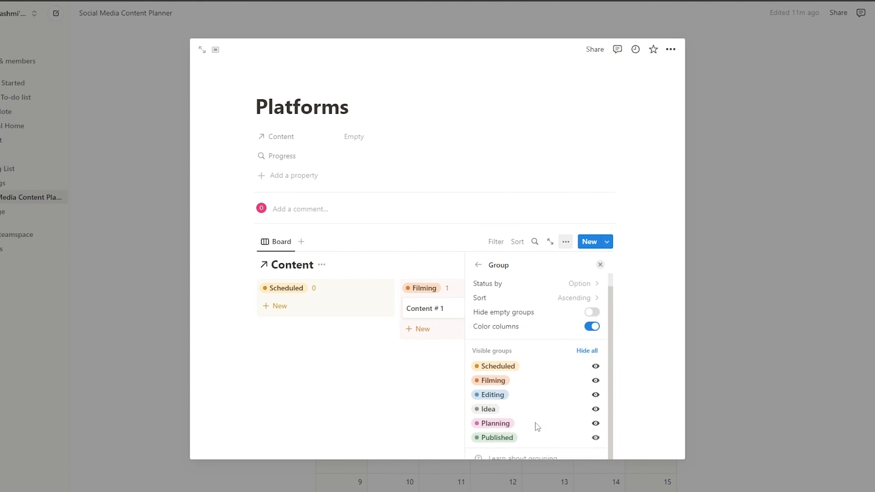
Step: Open the Platforms template as a full page and look across the board's status columns
left_click(202, 50)
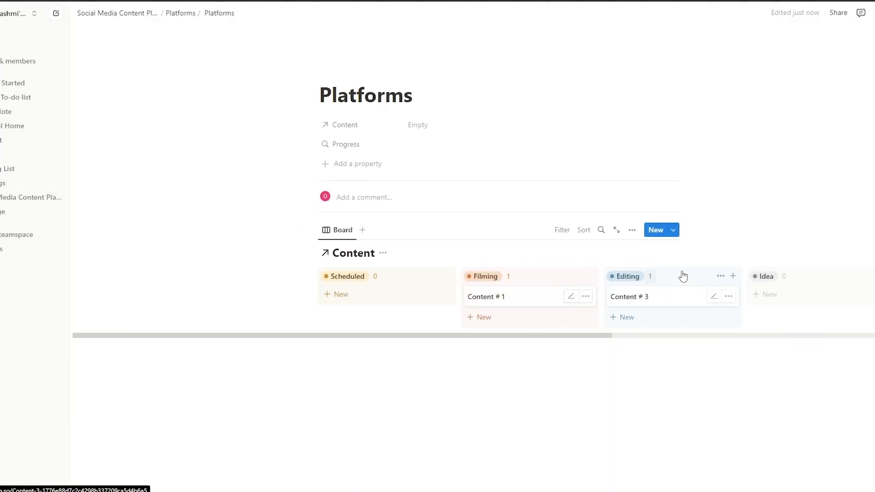
scroll(805, 326, "right", 5)
scroll(748, 328, "left", 2)
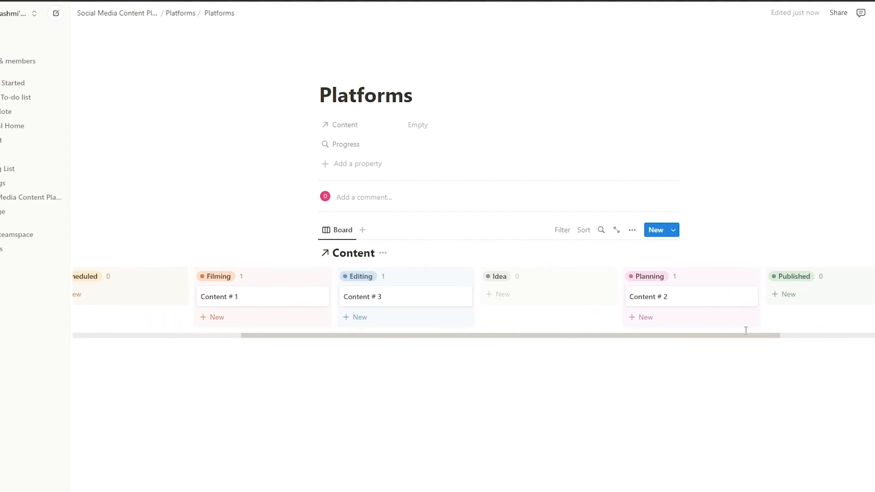
Step: Show the Files & media, Platforms, Publish Date, Status and Type properties on the Content board's cards
left_click(632, 230)
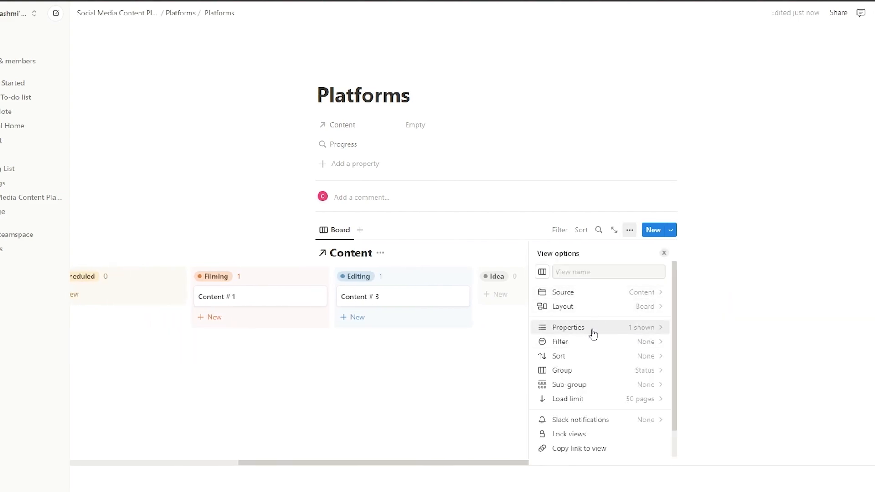
left_click(593, 334)
scroll(602, 321, "down", 1)
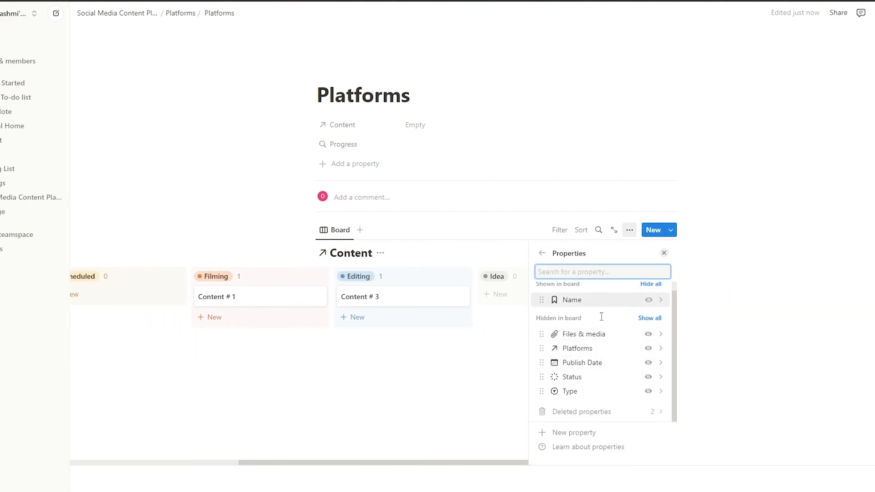
left_click(649, 334)
left_click(648, 348)
left_click(648, 363)
left_click(648, 377)
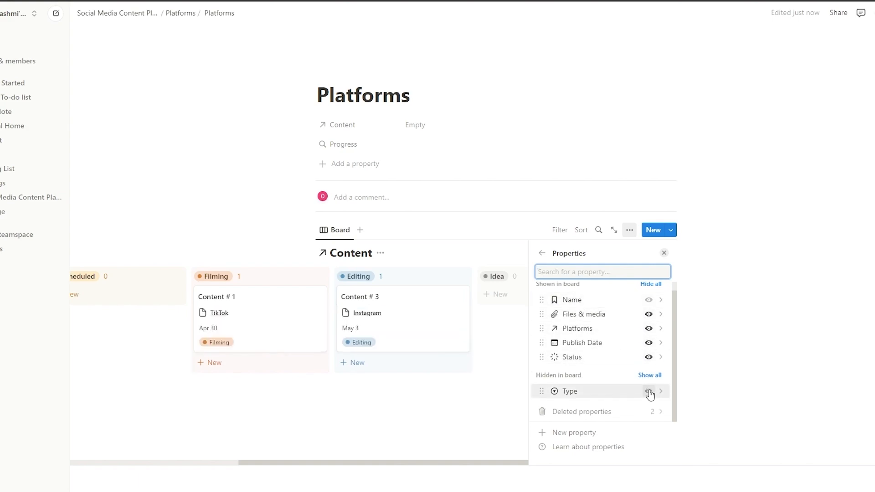
left_click(648, 392)
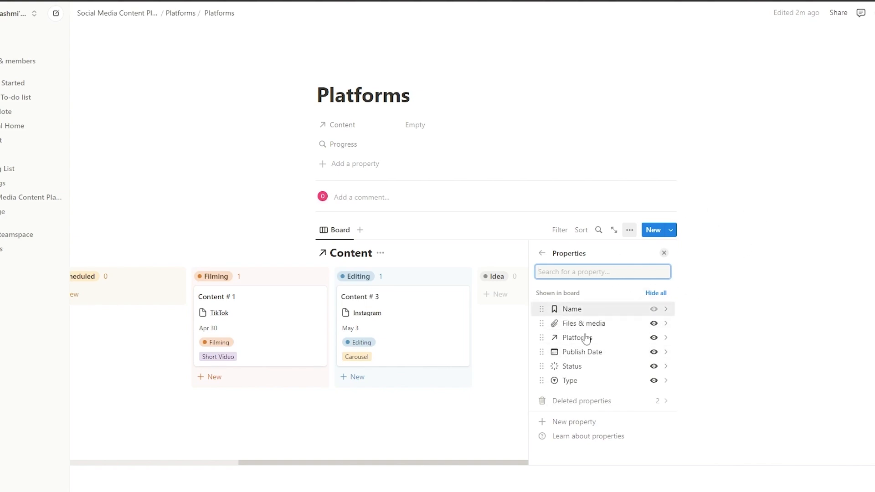
Step: Leave the property settings and hide the database title above the Content board in the Platforms template
left_click(526, 388)
left_click_drag(494, 396, 284, 389)
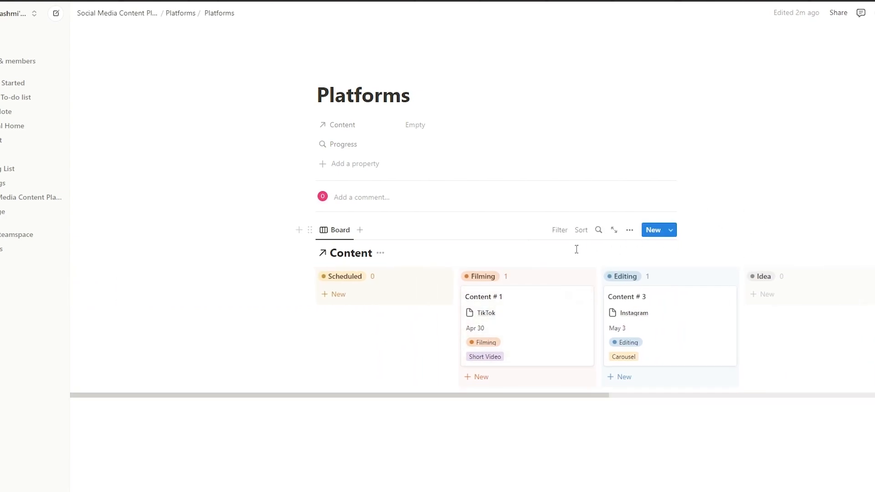
left_click(381, 253)
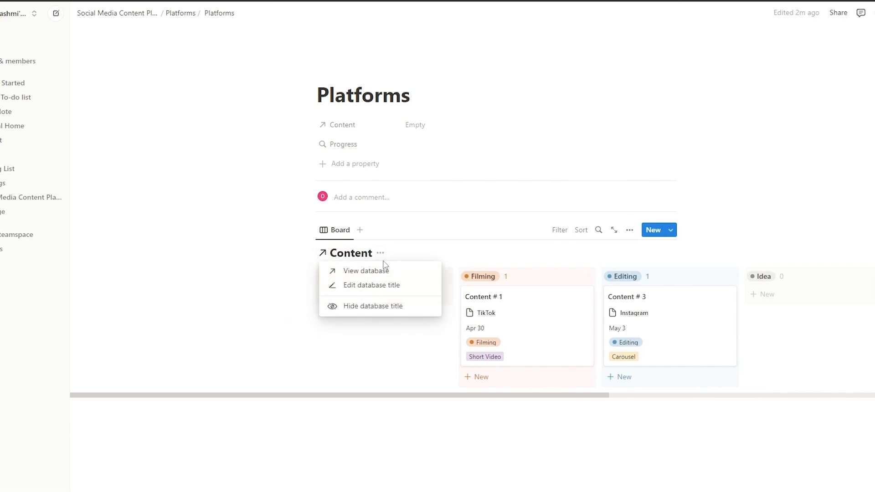
left_click(387, 314)
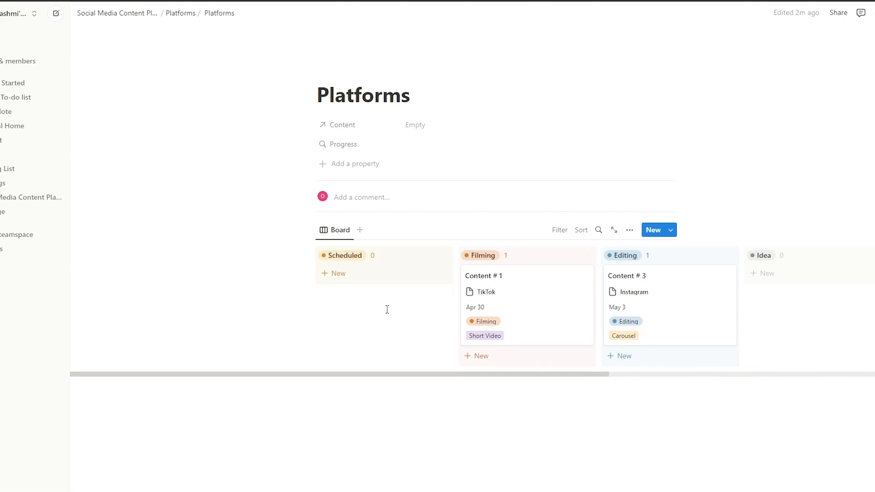
Step: Rename the Content board view as Status
left_click(331, 233)
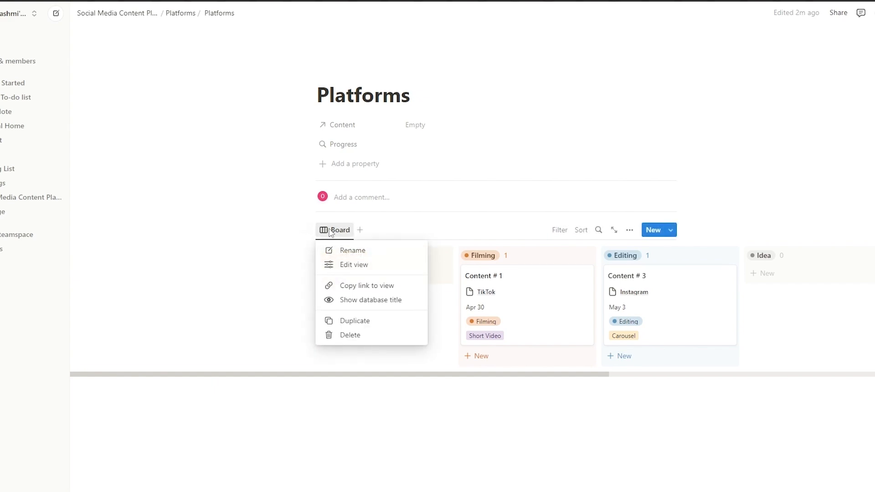
left_click(353, 253)
type("Status")
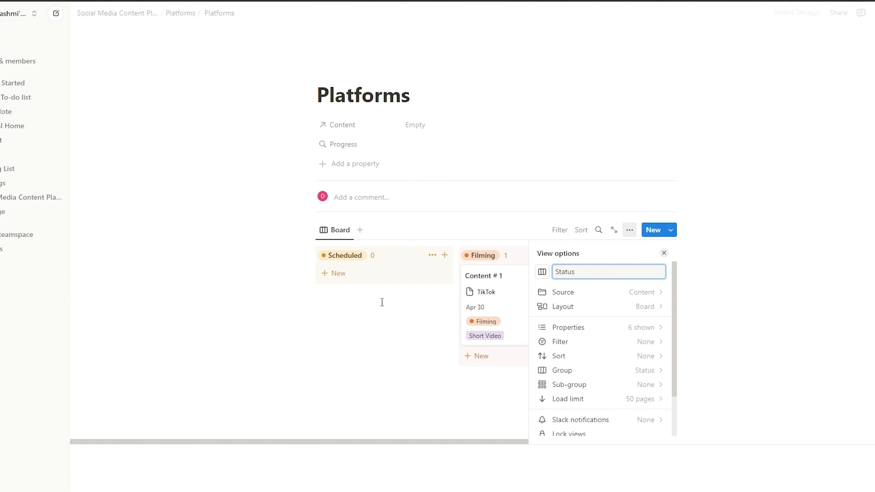
left_click(382, 302)
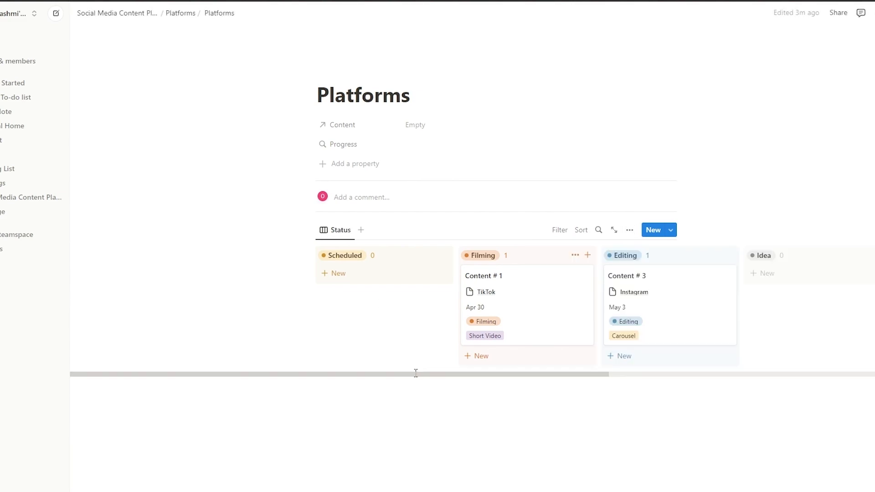
Step: Filter the Status board so that Platforms contains the second Platforms entry, the template page itself
left_click(559, 229)
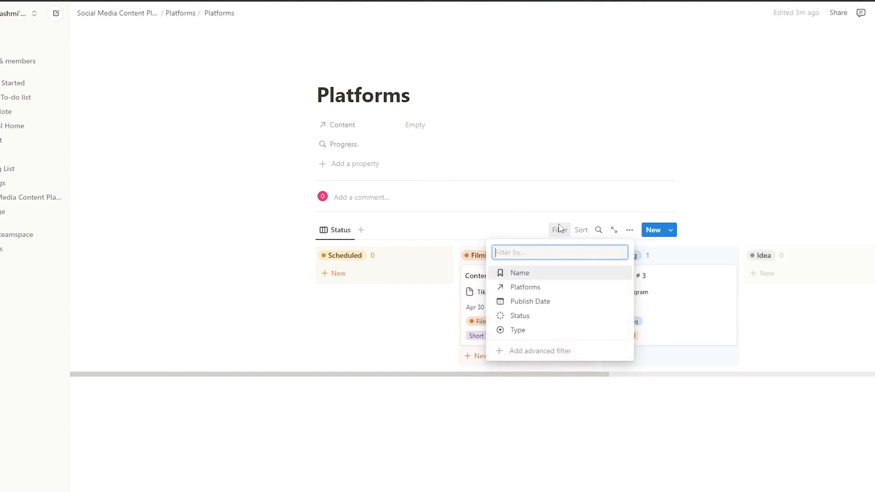
left_click(526, 287)
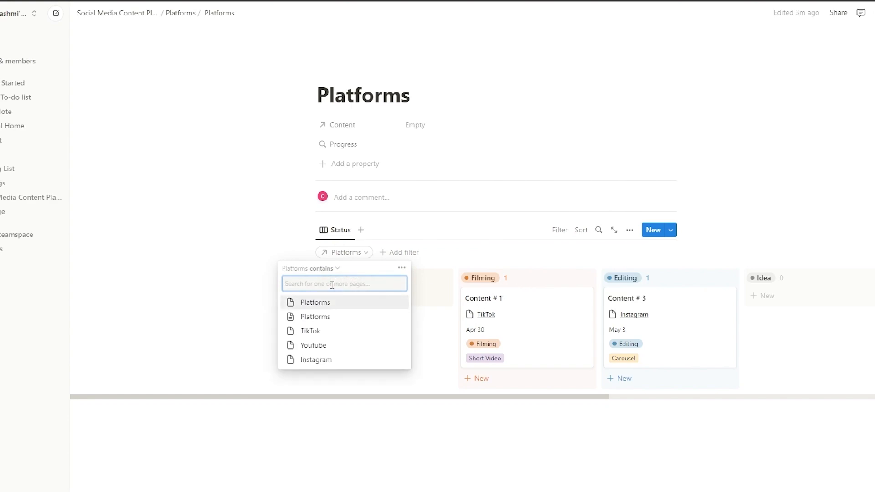
left_click(328, 316)
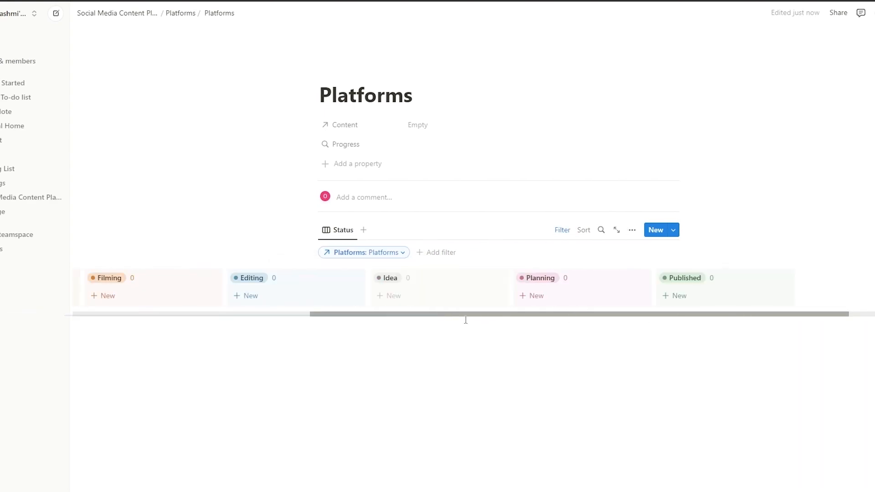
Step: Paste the Content database link below the board as a linked view, keep the Calendar view, and hide its database title
left_click(627, 398)
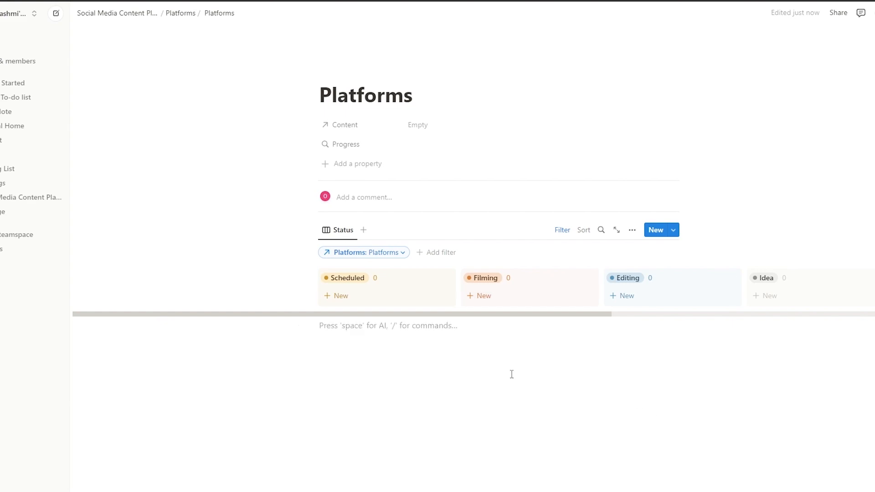
key("ctrl+v")
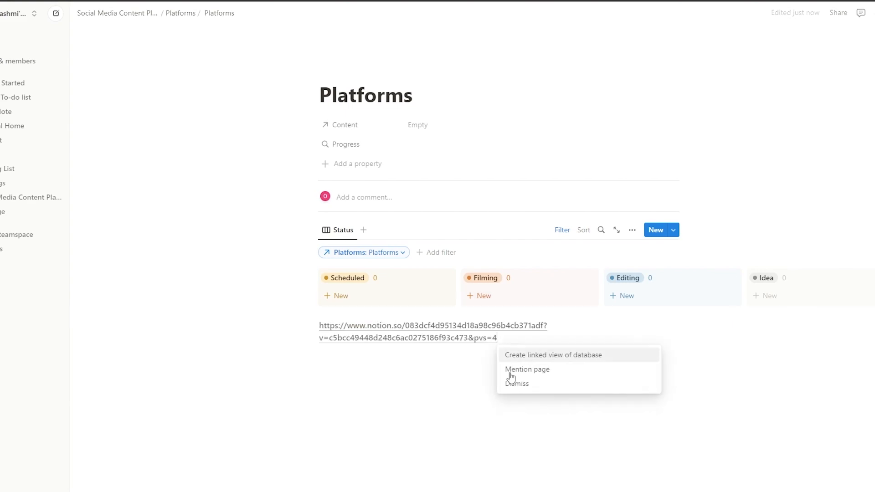
left_click(587, 358)
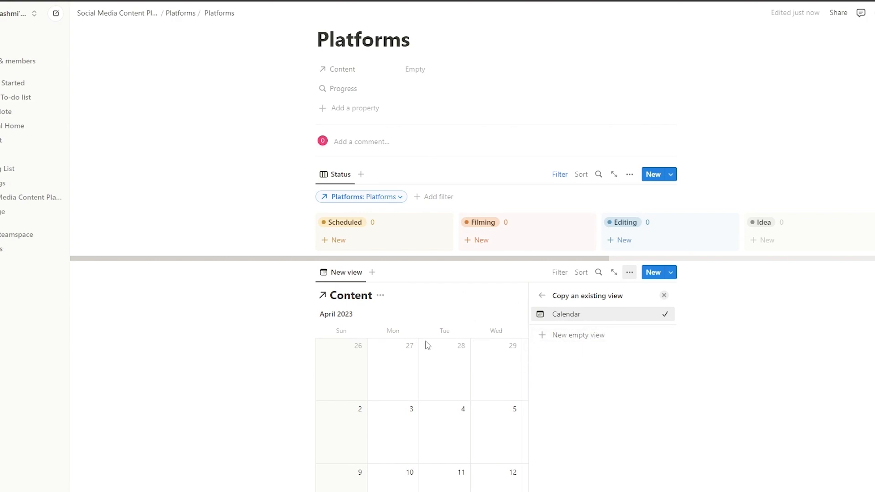
left_click(381, 297)
left_click(383, 349)
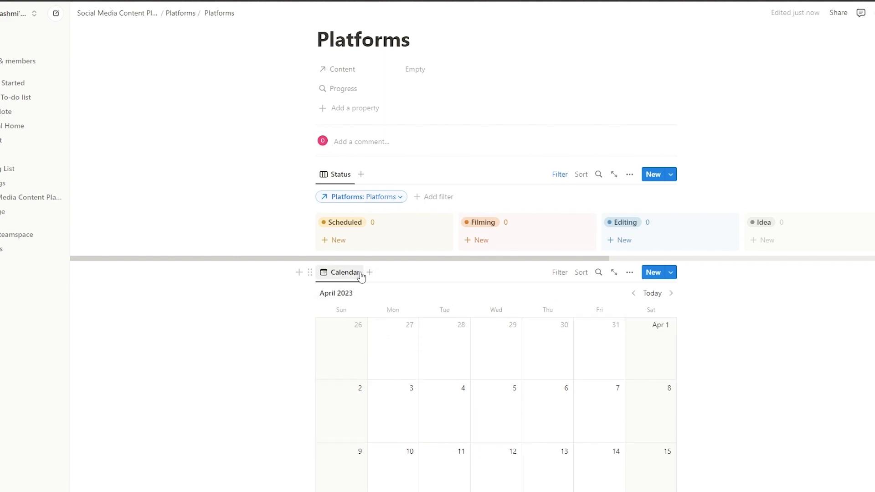
Step: Filter the Calendar view so that Platforms contains the second Platforms entry, the template page itself
left_click(361, 276)
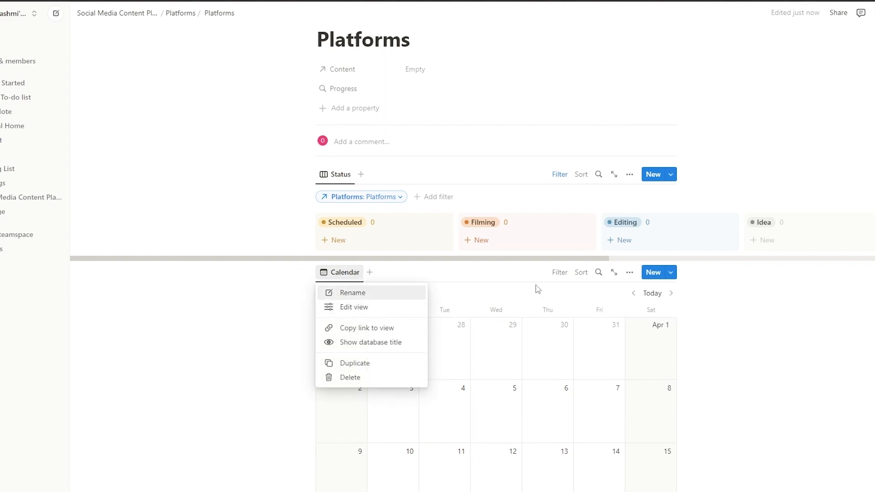
left_click(560, 273)
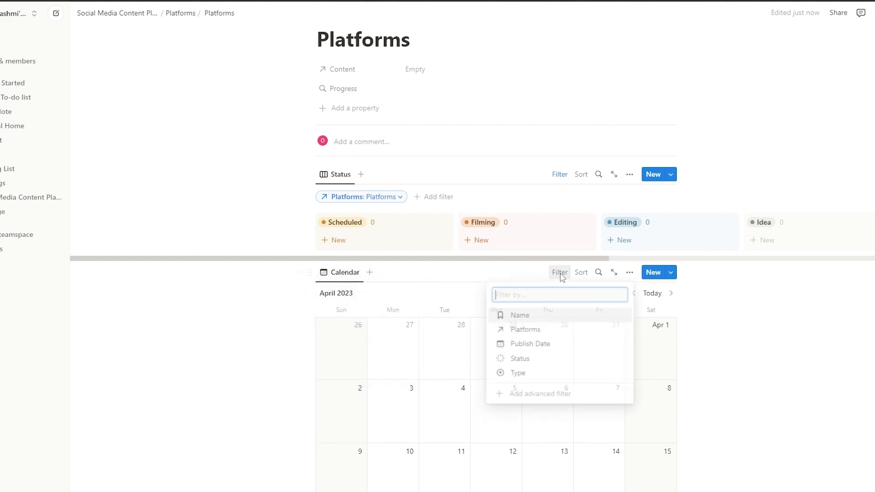
left_click(520, 329)
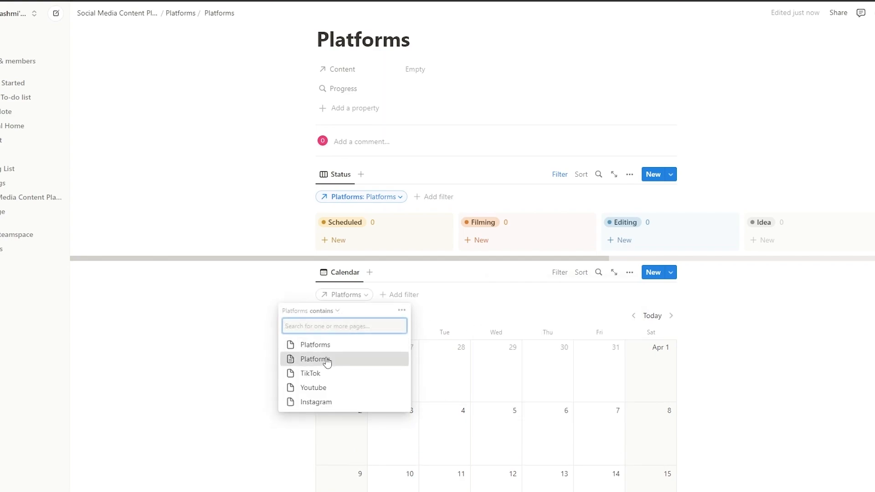
left_click(327, 360)
left_click(717, 371)
scroll(553, 365, "down", 5)
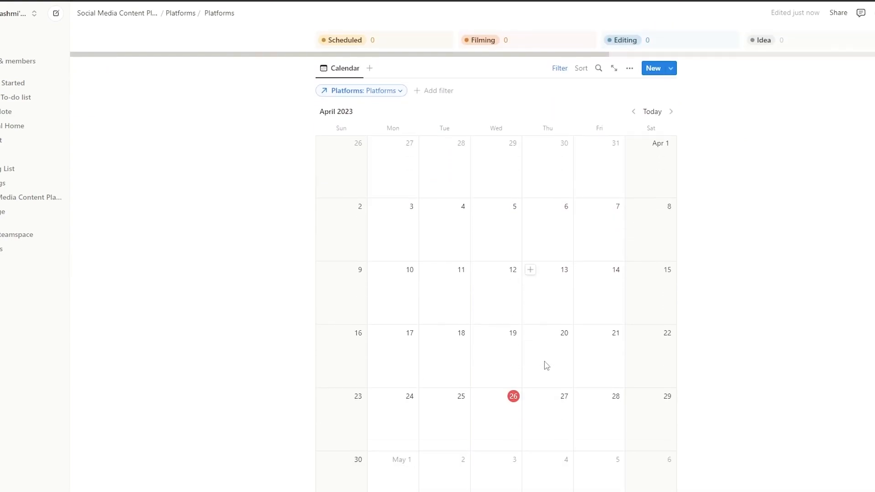
scroll(650, 283, "up", 3)
scroll(653, 285, "down", 4)
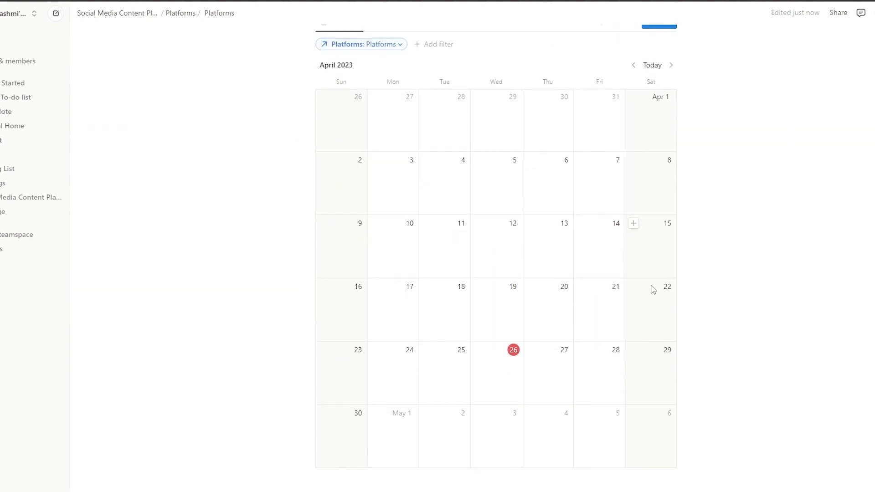
scroll(618, 295, "up", 7)
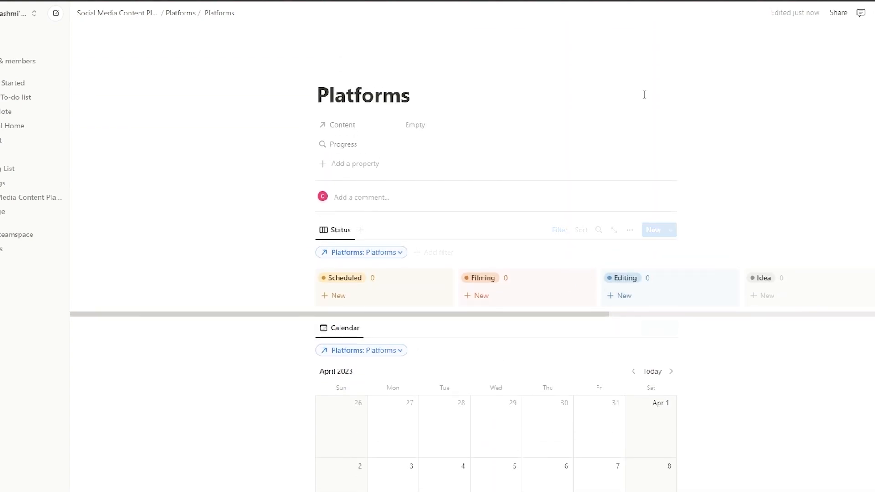
Step: Return to the Platforms gallery, open the Platforms page and examine its Status board and Calendar
left_click(183, 17)
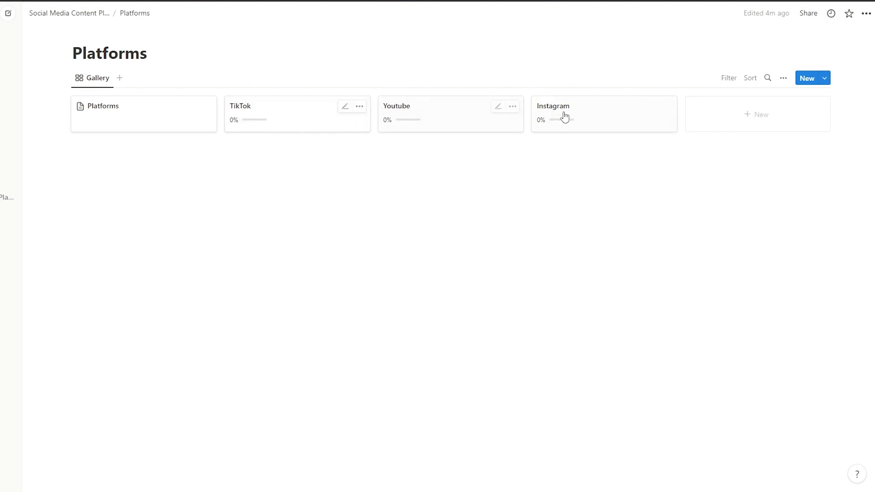
left_click(155, 126)
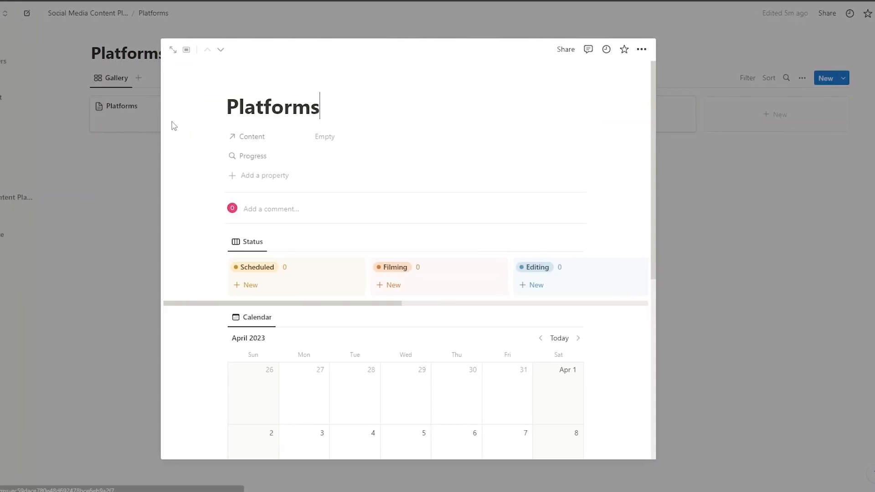
scroll(357, 338, "down", 5)
scroll(384, 360, "up", 5)
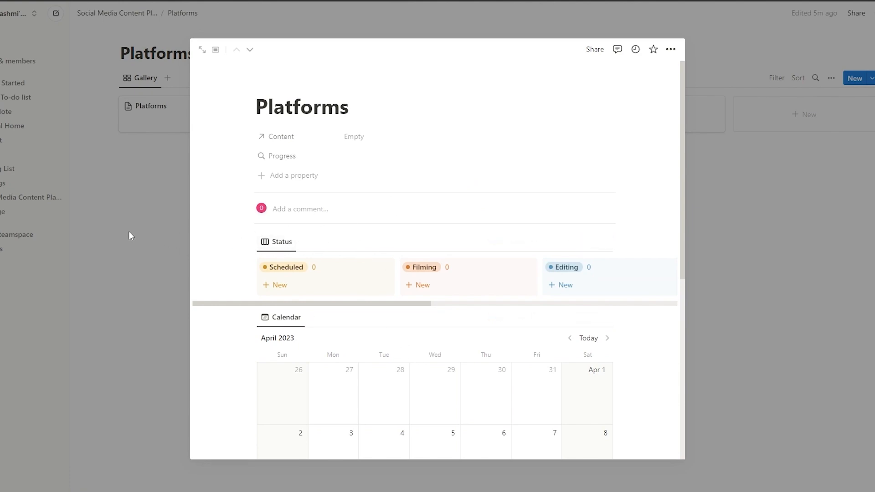
left_click_drag(307, 303, 621, 307)
scroll(378, 319, "down", 5)
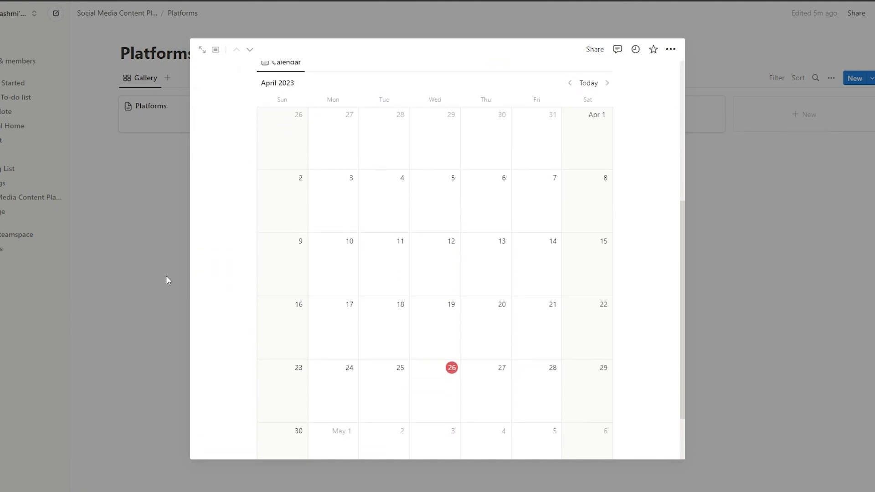
scroll(427, 278, "up", 5)
left_click(67, 294)
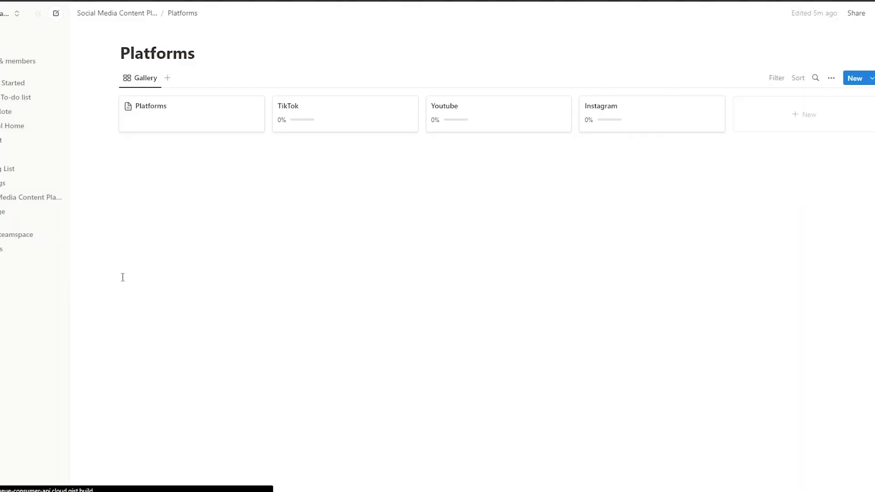
left_click(294, 119)
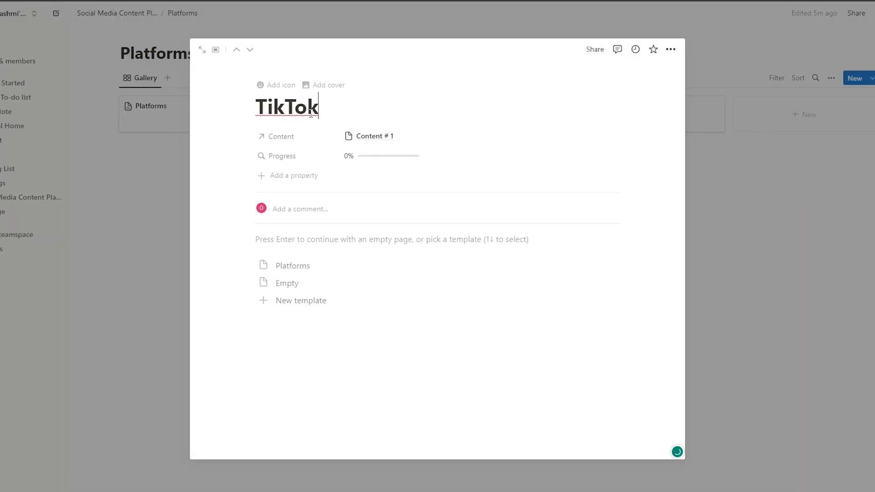
left_click(151, 258)
left_click(325, 121)
key("Escape")
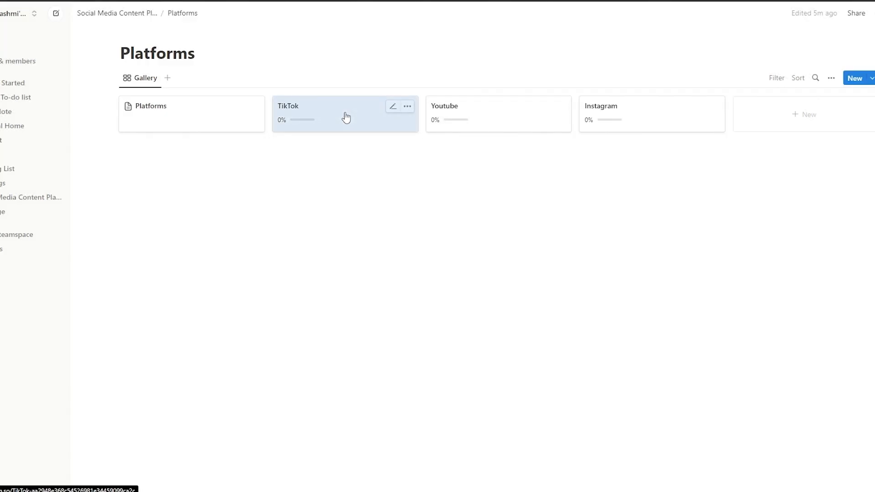
Step: Give the TikTok card in the gallery a custom TikTok logo icon from a pasted image link
left_click(407, 108)
left_click(392, 109)
left_click(392, 109)
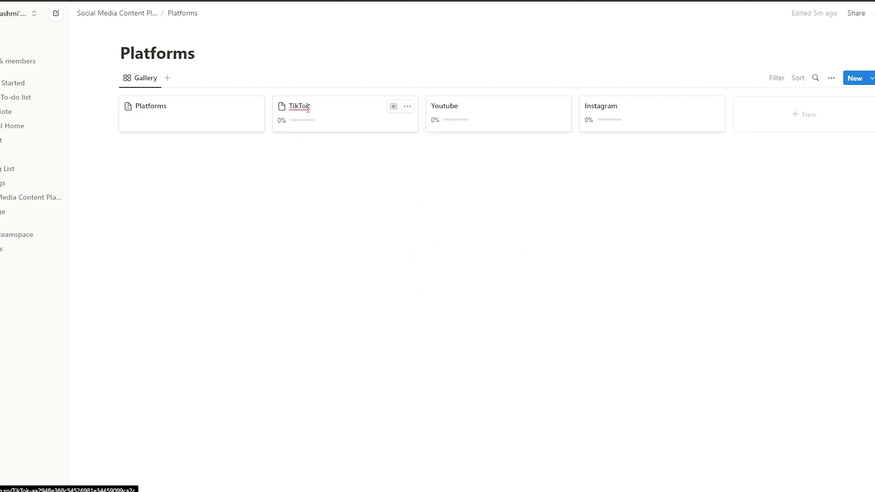
left_click(281, 110)
left_click(258, 131)
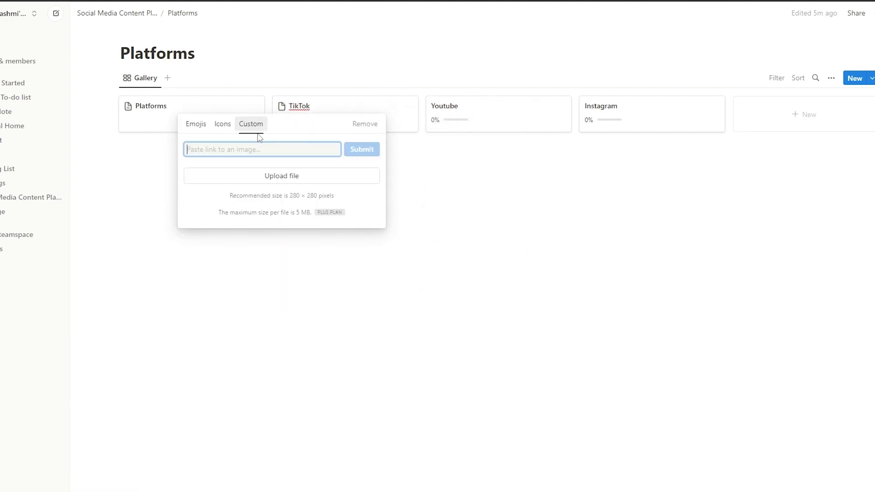
key("ctrl+v")
left_click(363, 150)
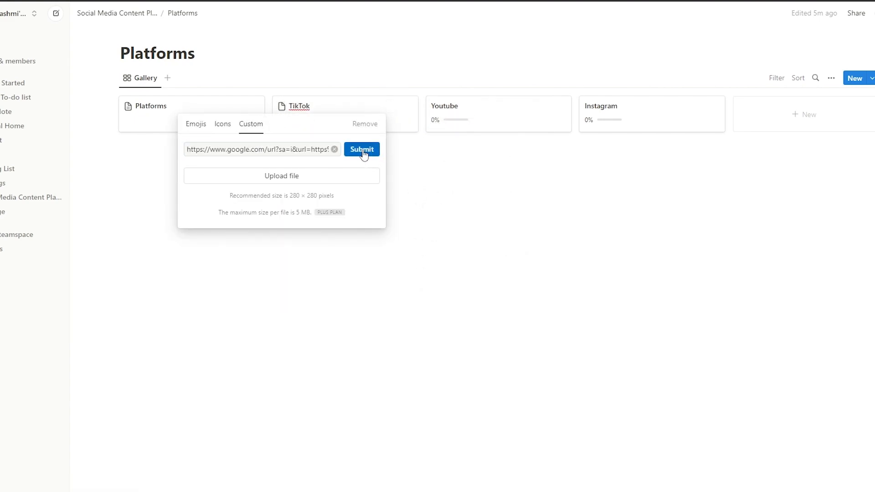
left_click(284, 111)
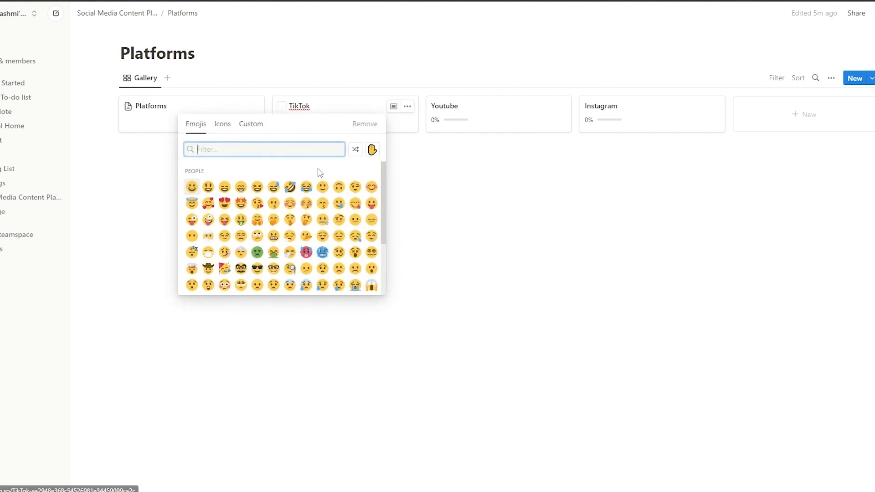
left_click(285, 106)
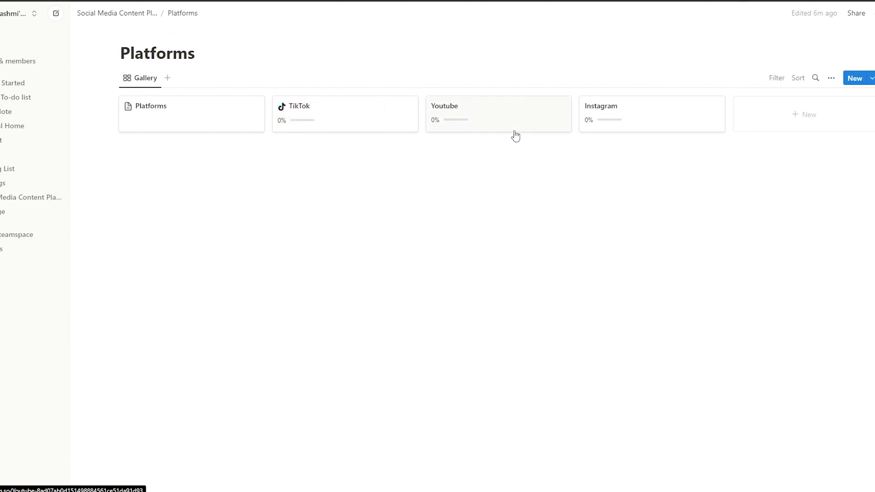
Step: Switch to the browser page with the Google results and search for "youtube icon"
left_click(292, 1)
left_click(63, 29)
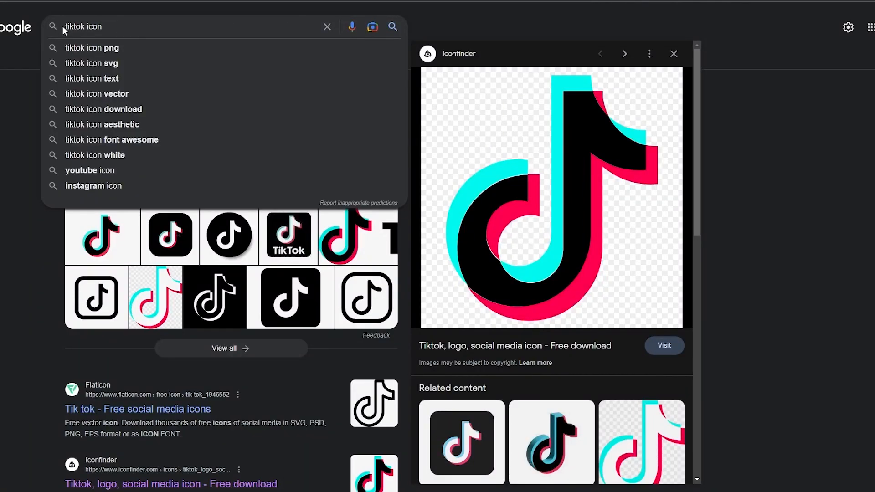
type("youtube")
key("Return")
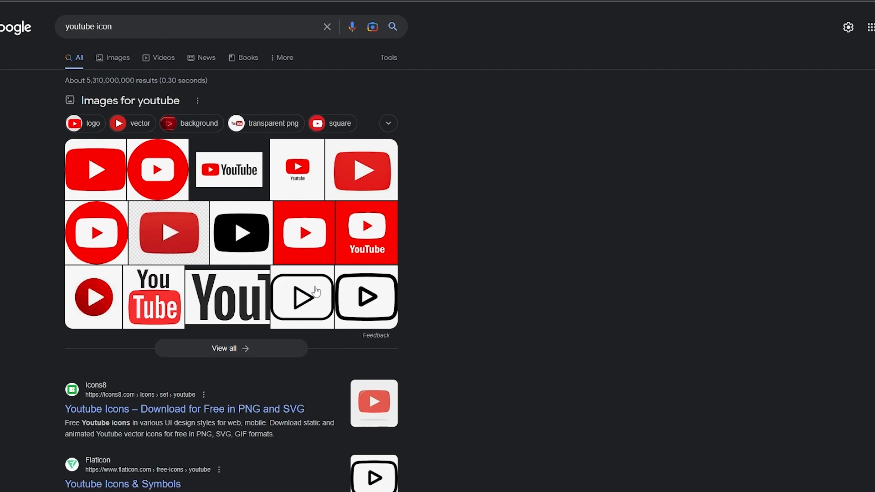
Step: Open the Flaticon YouTube logo from the image results and copy its image address
left_click(101, 182)
left_click_drag(551, 166, 524, 118)
right_click(558, 136)
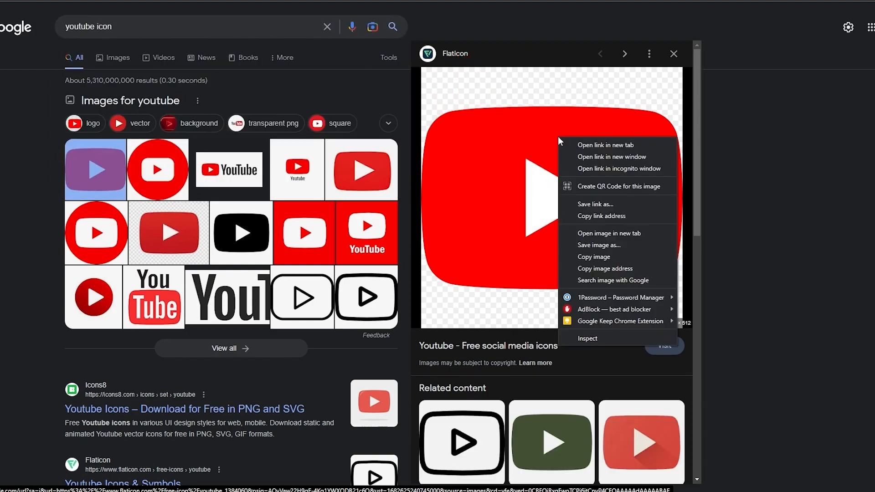
left_click(600, 270)
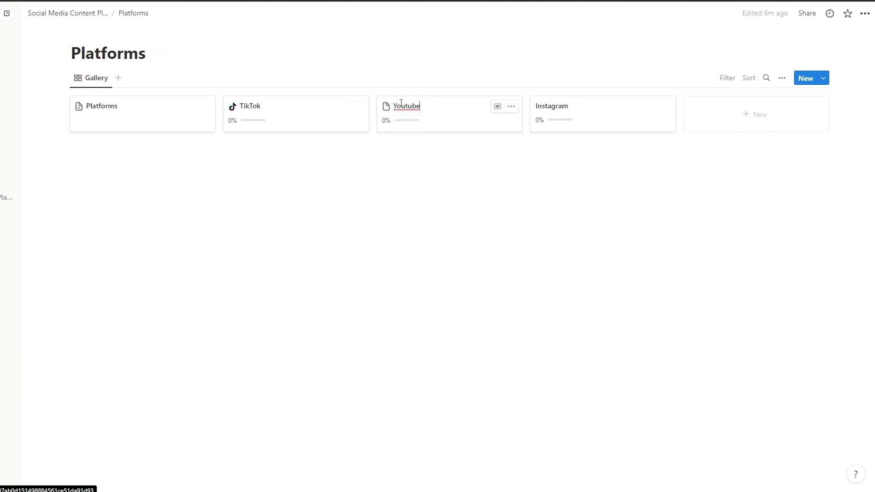
left_click(386, 107)
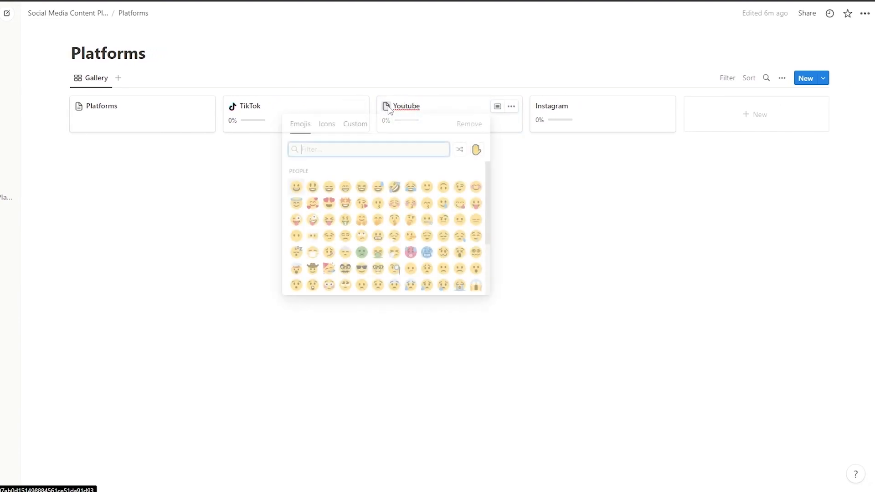
left_click(352, 127)
type("https://cdn-icons-png.flaticon.com/512/1384/1384060.png")
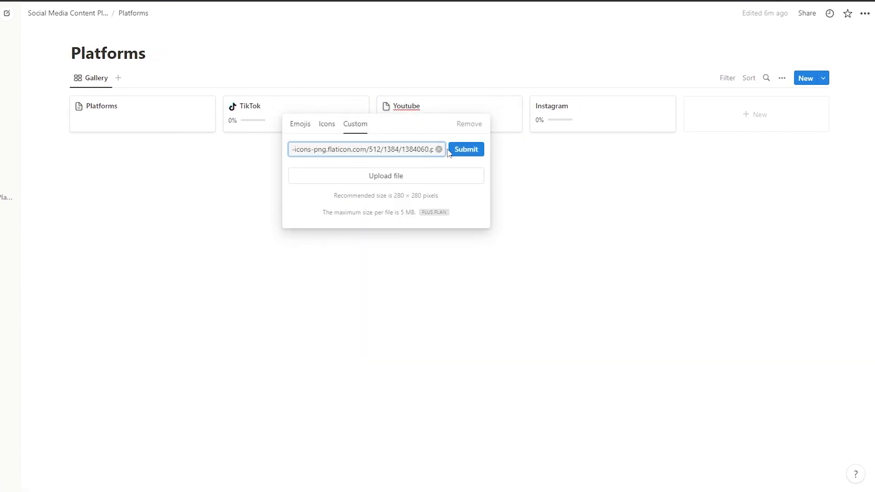
left_click(458, 149)
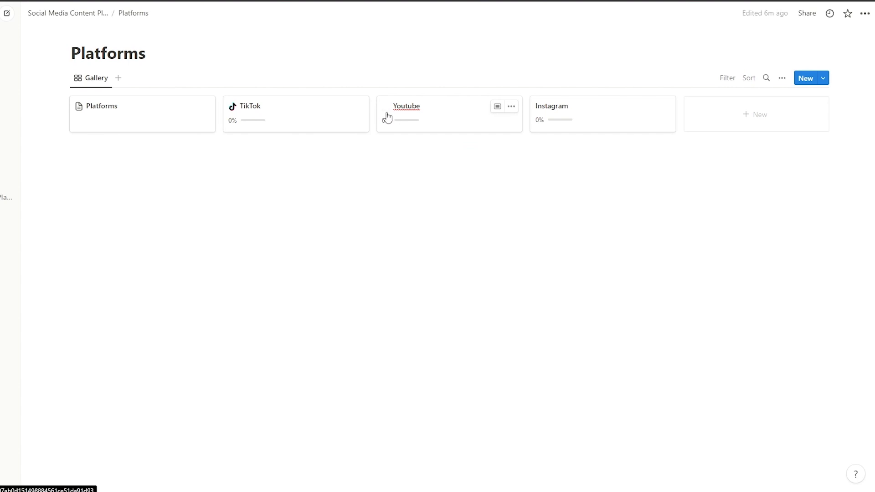